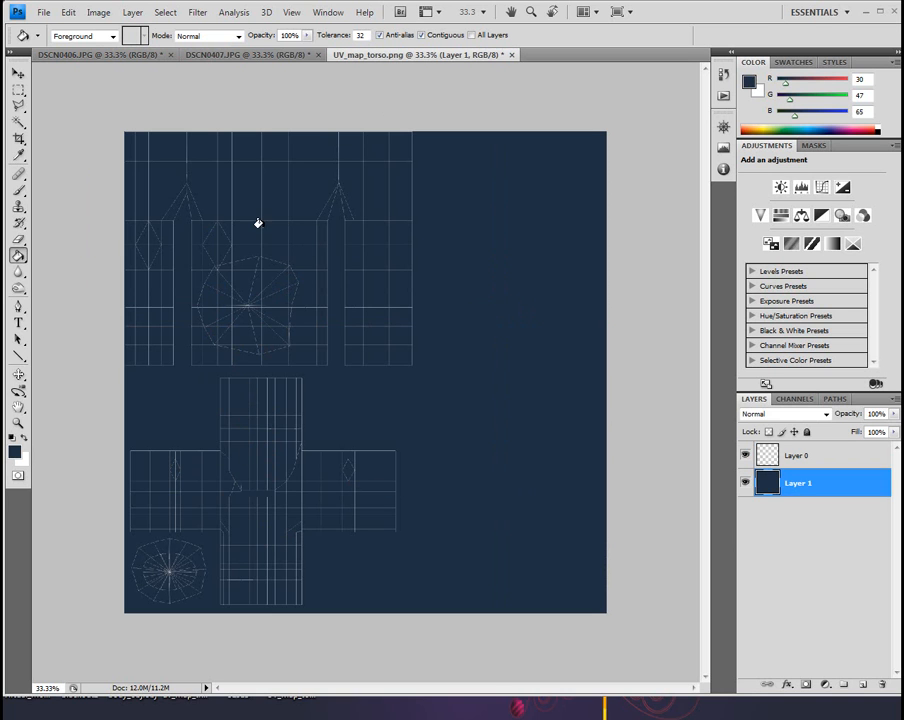
# Open the Pants_color_2048 JPG image from the Desktop
pyautogui.click(41, 13)
pyautogui.click(38, 39)
pyautogui.moveTo(719, 174); pyautogui.dragTo(719, 392)
pyautogui.click(493, 270)
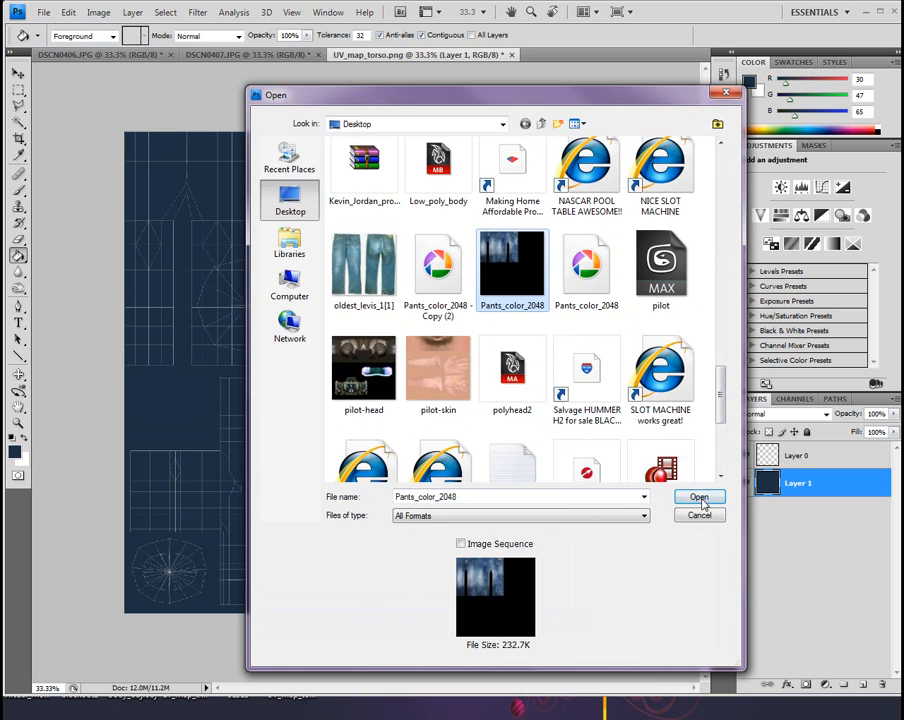
pyautogui.click(696, 496)
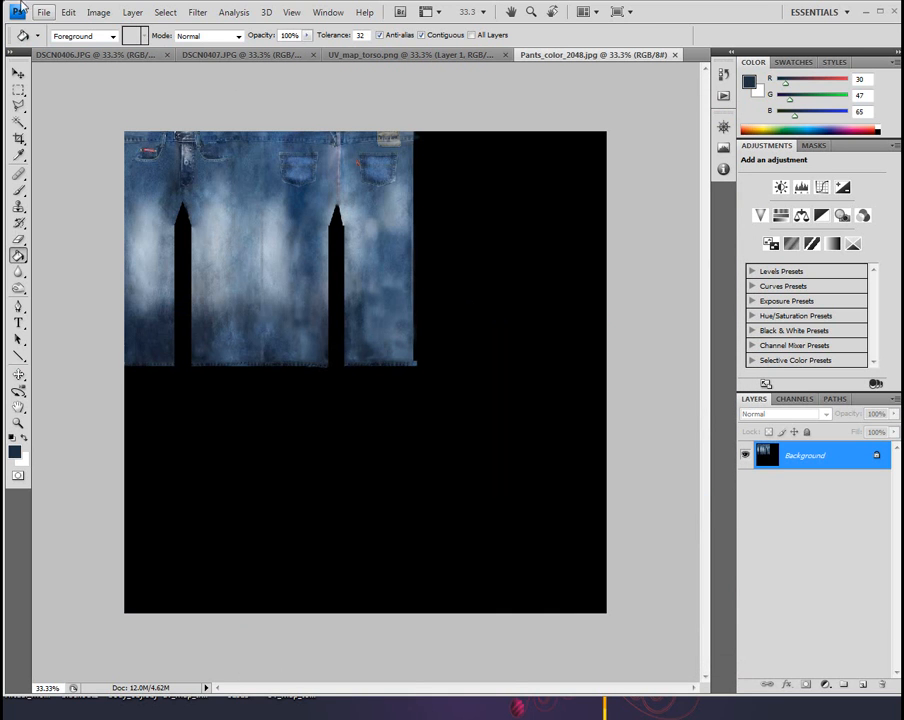
# Place the UV_map_torso image over the jeans texture, apply it, and bring up the DSCN0406.JPG shirt photo
pyautogui.click(44, 12)
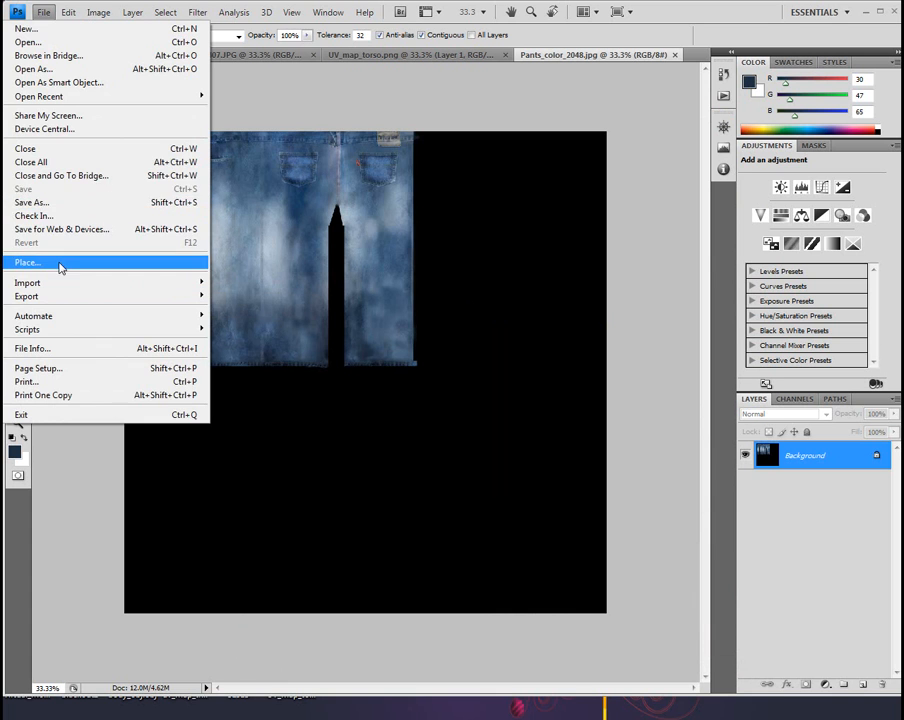
pyautogui.click(58, 263)
pyautogui.scroll(-10, 695, 445)
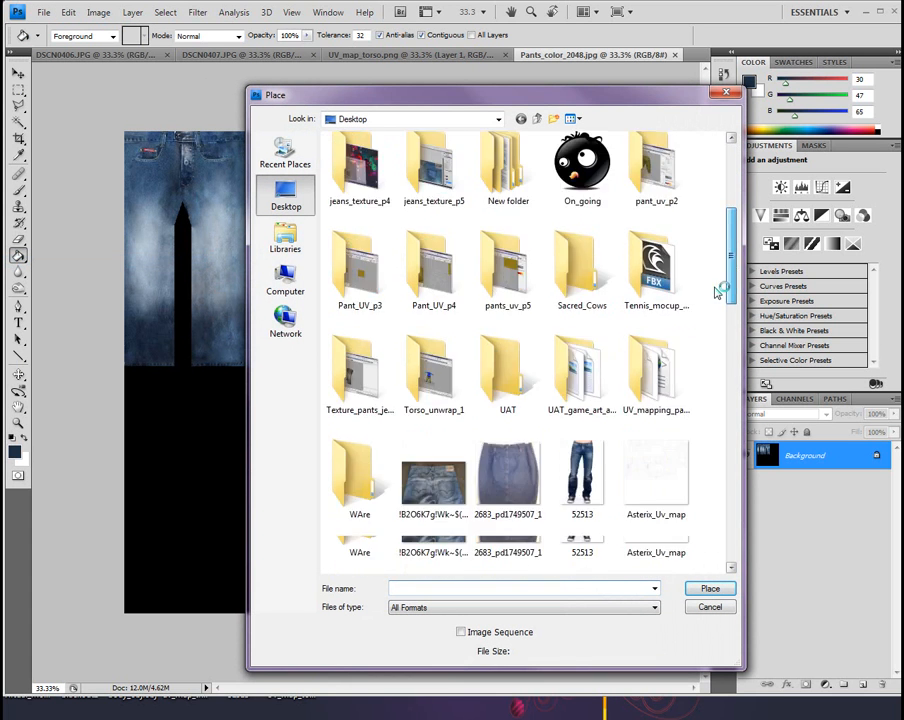
pyautogui.scroll(-8, 700, 427)
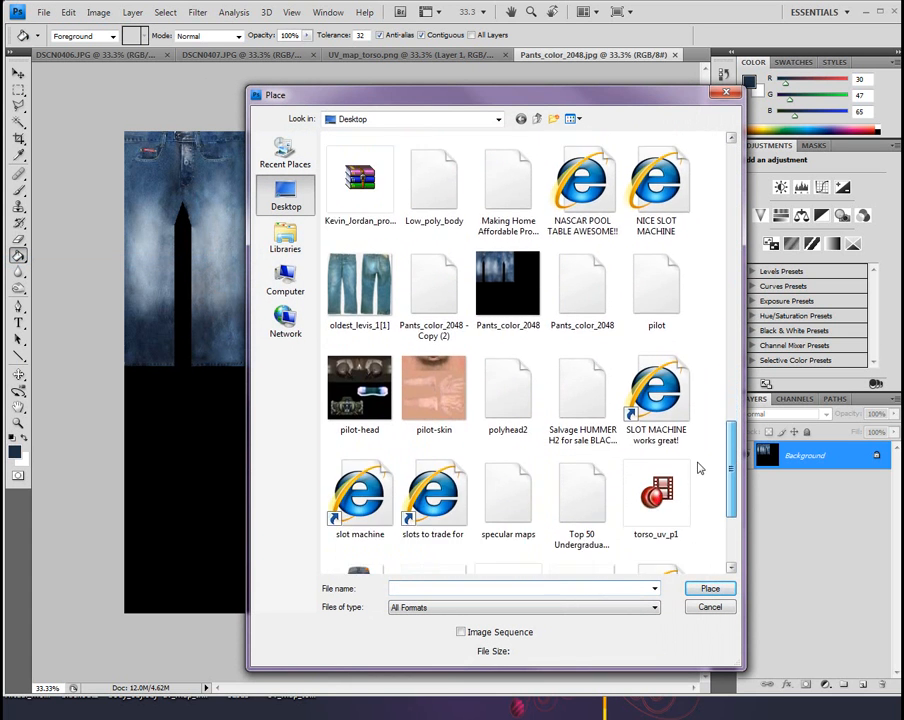
pyautogui.scroll(-5, 695, 487)
pyautogui.click(452, 464)
pyautogui.click(705, 586)
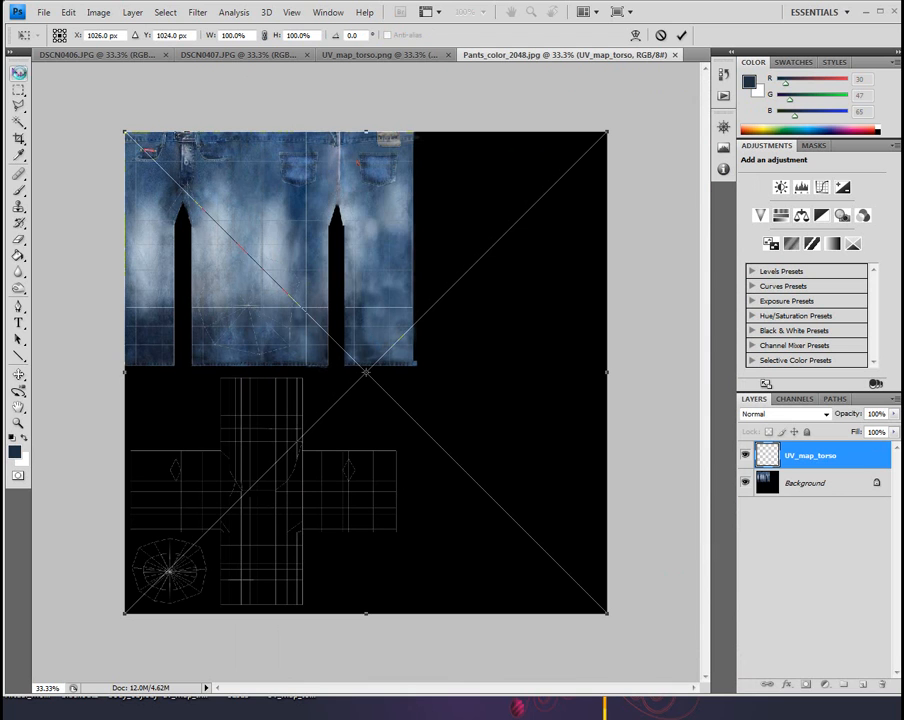
pyautogui.click(18, 73)
pyautogui.click(401, 272)
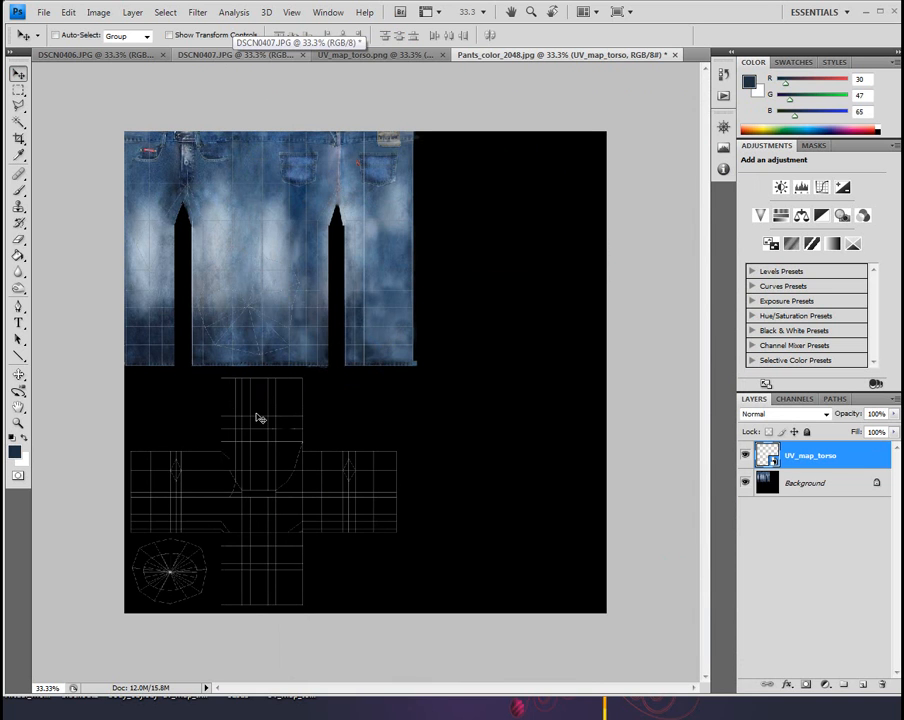
pyautogui.click(168, 55)
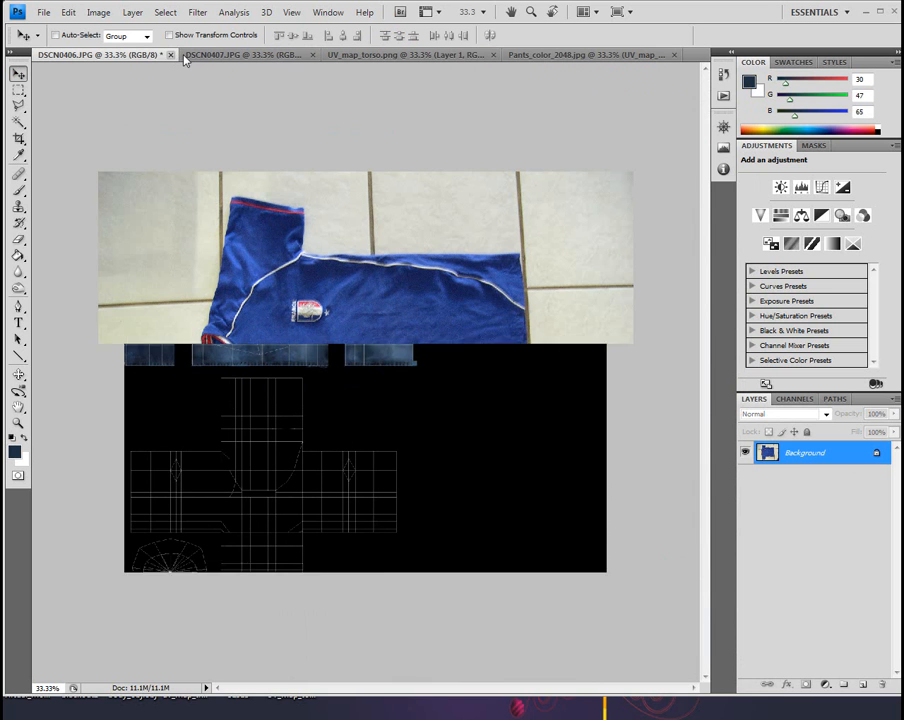
pyautogui.click(18, 123)
pyautogui.click(339, 242)
pyautogui.click(411, 242)
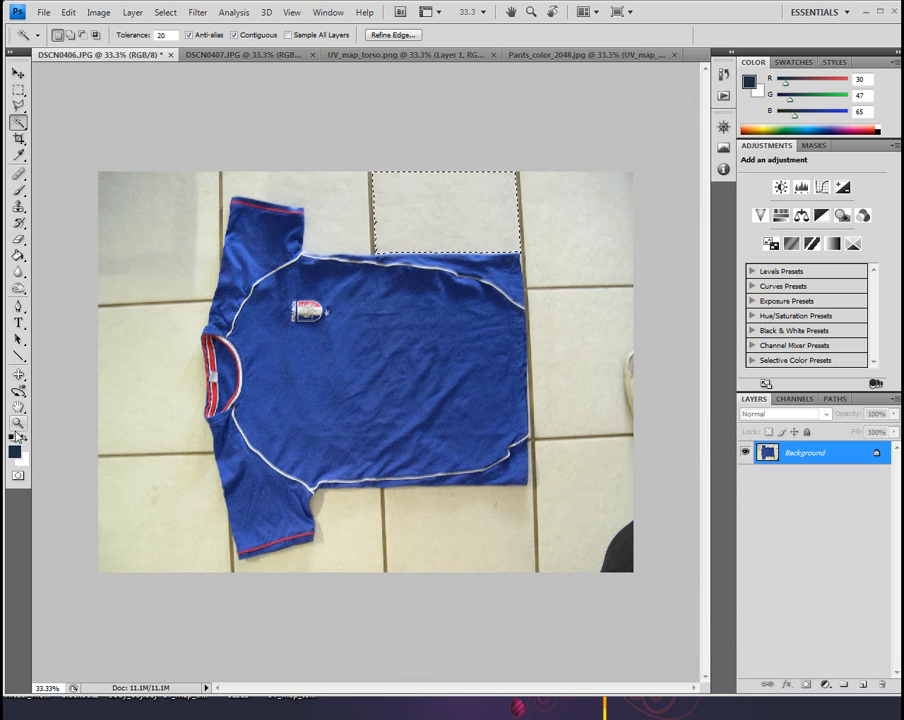
pyautogui.click(56, 18)
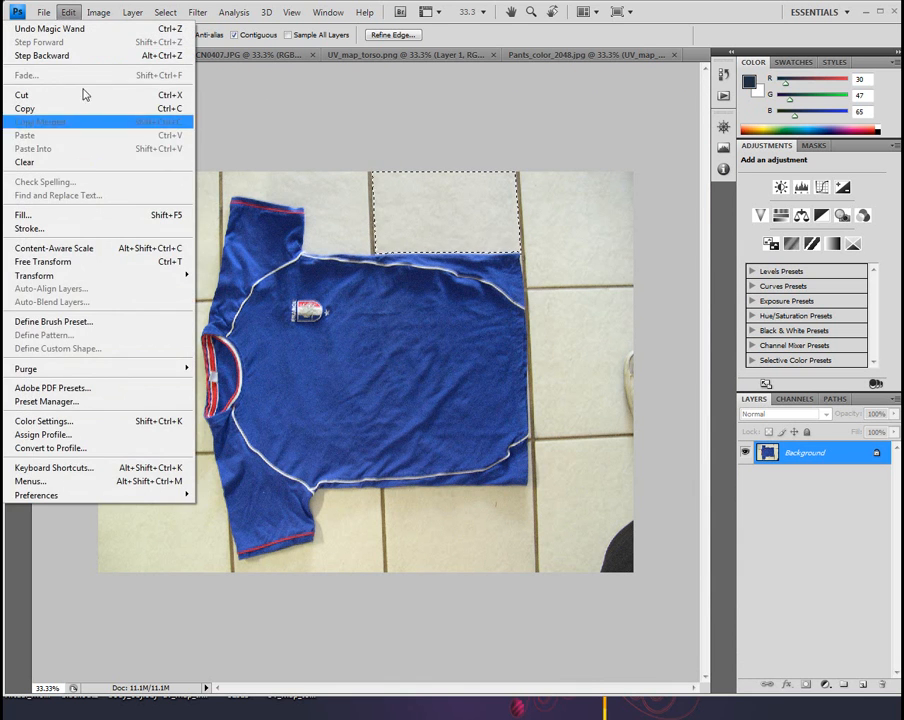
pyautogui.moveTo(64, 18)
pyautogui.moveTo(110, 277)
pyautogui.click(242, 309)
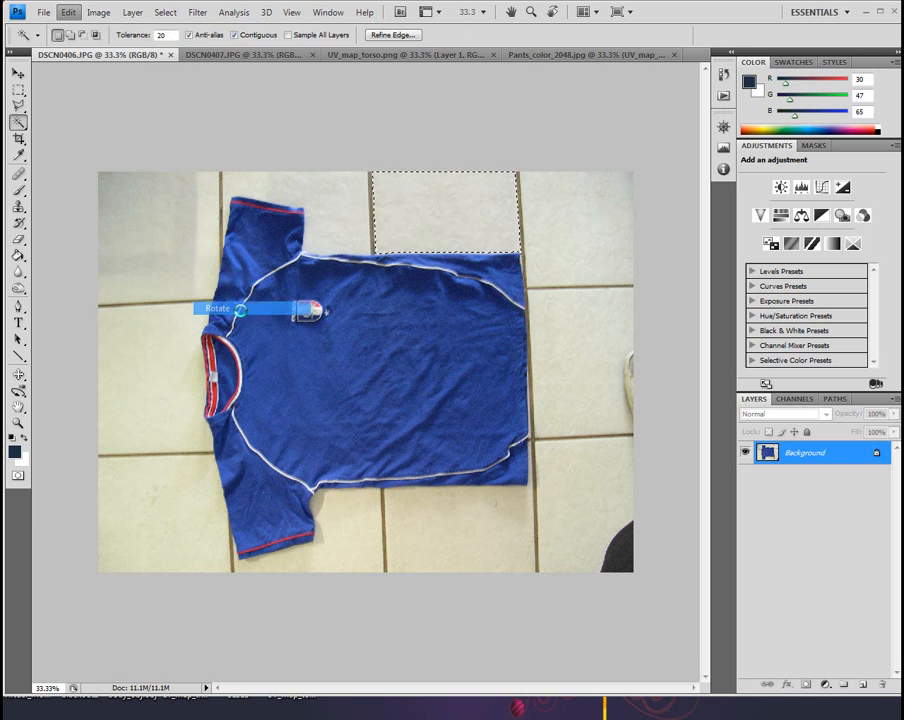
pyautogui.click(18, 73)
# Rotate the whole shirt photo 90° counter-clockwise
pyautogui.click(97, 13)
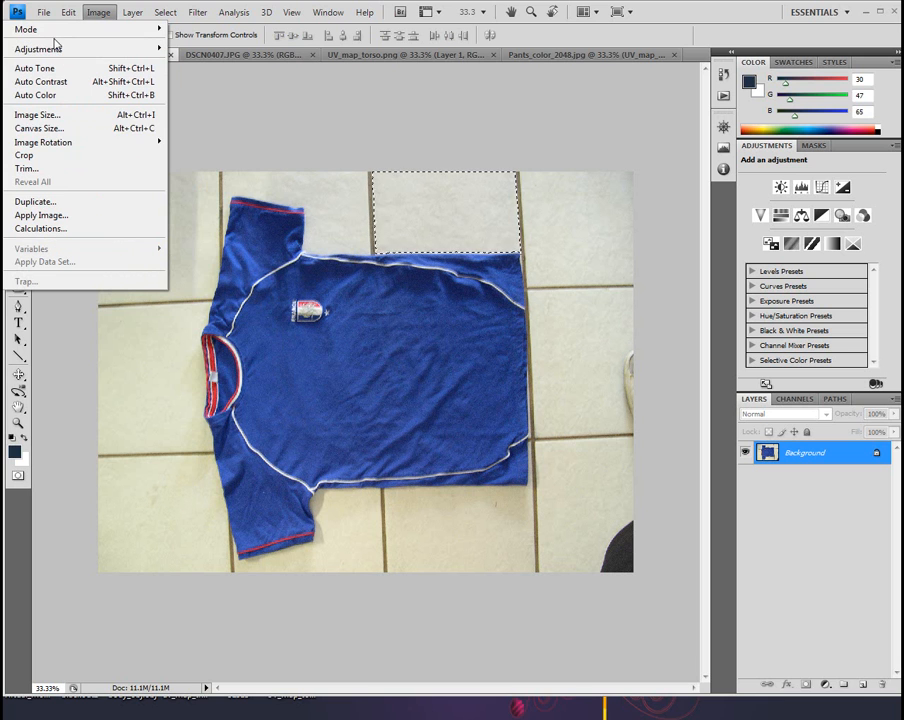
pyautogui.moveTo(161, 143)
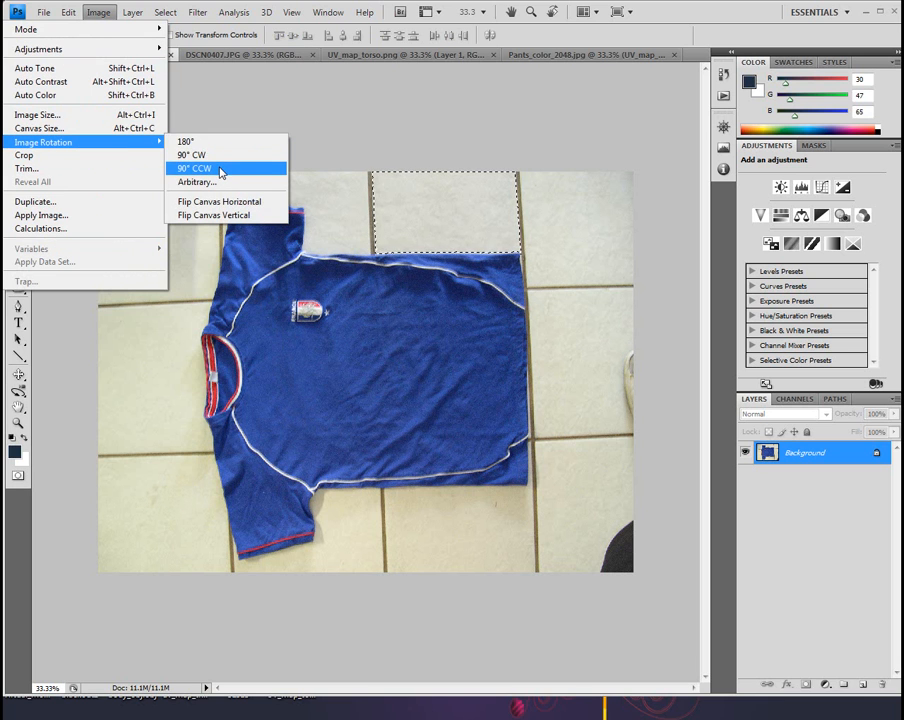
pyautogui.click(221, 172)
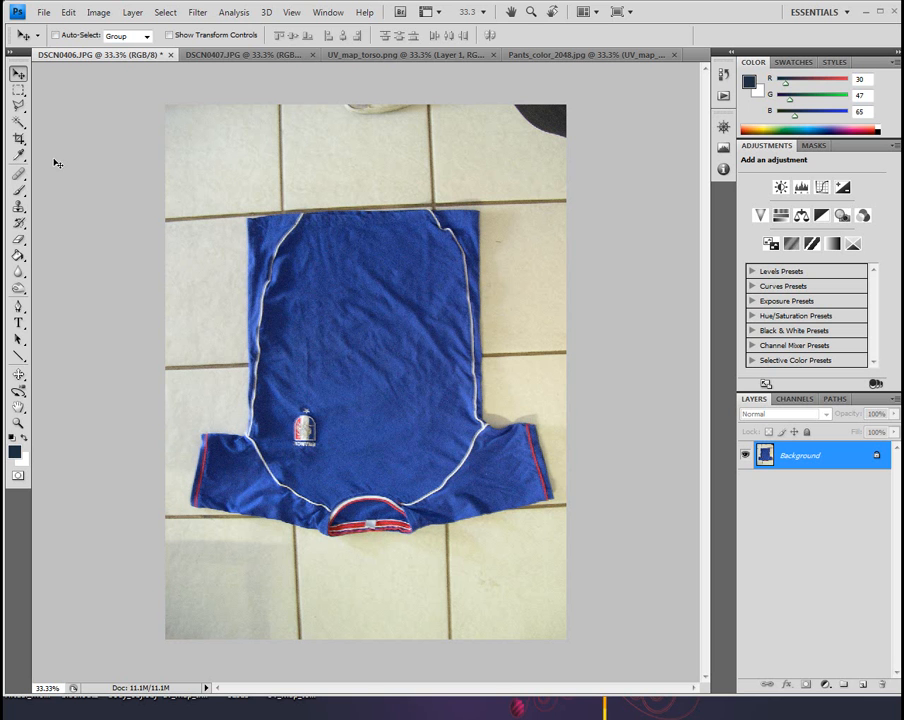
# Start a Polygonal Lasso outline along the shirt's hem and down its right side almost to the armpit
pyautogui.click(18, 424)
pyautogui.click(296, 243)
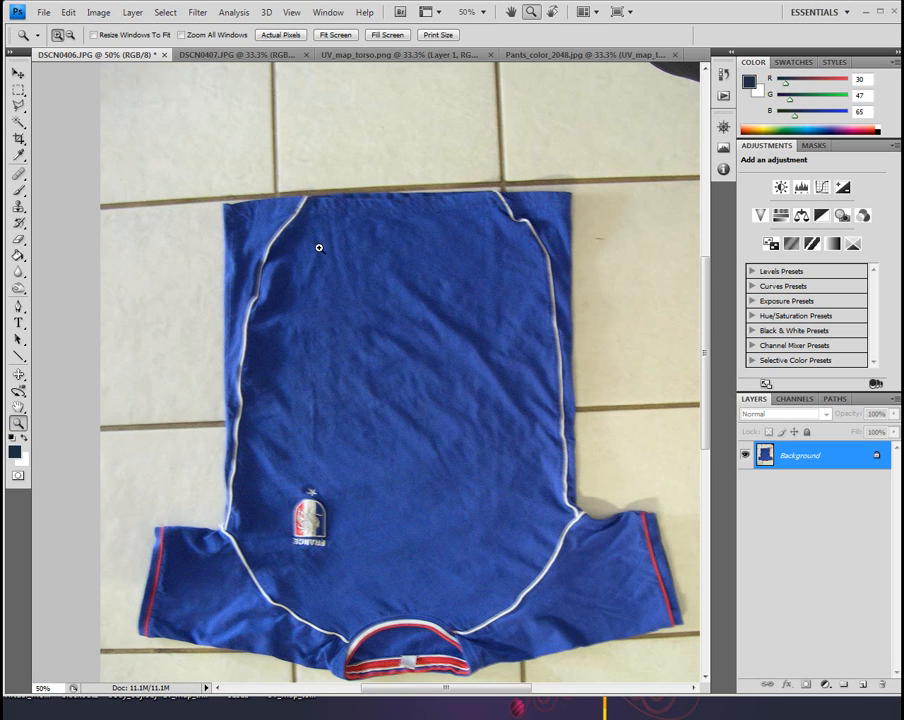
pyautogui.click(372, 242)
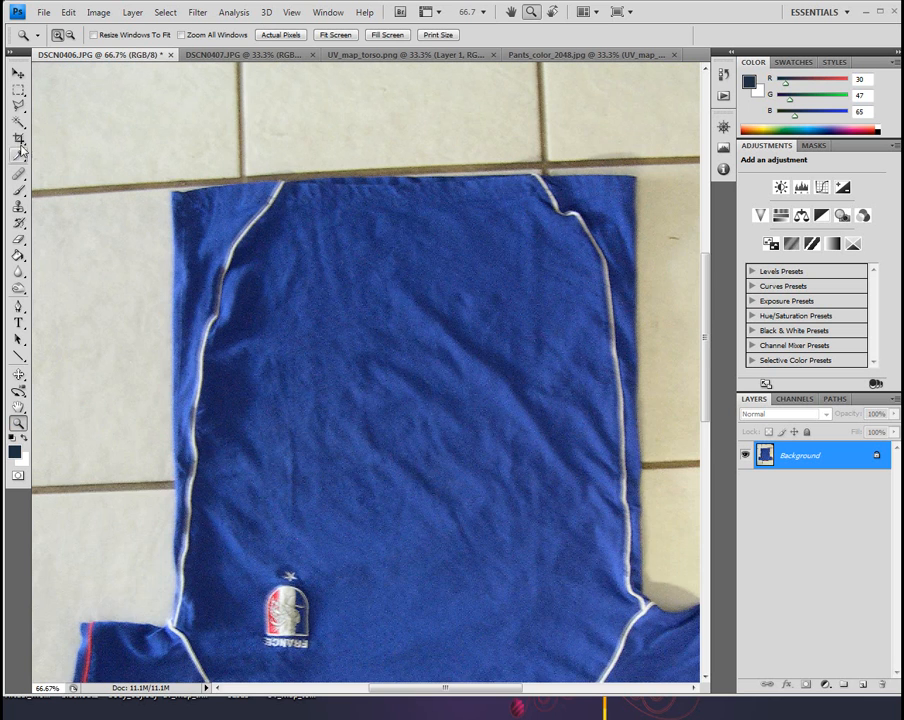
pyautogui.click(18, 105)
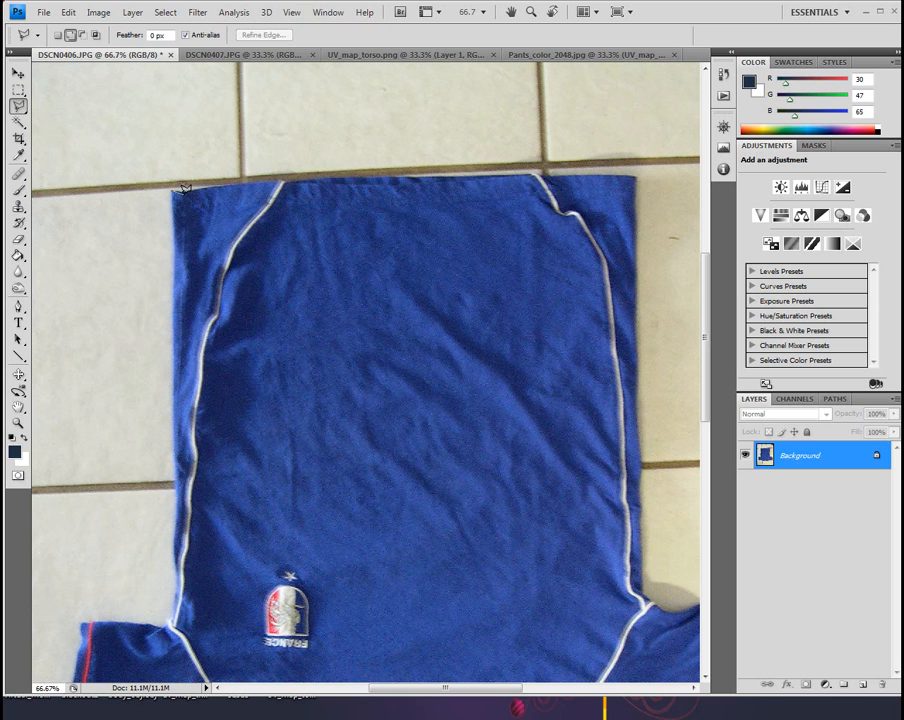
pyautogui.moveTo(180, 190)
pyautogui.mouseDown()
pyautogui.moveTo(278, 176)
pyautogui.moveTo(486, 172)
pyautogui.mouseUp()
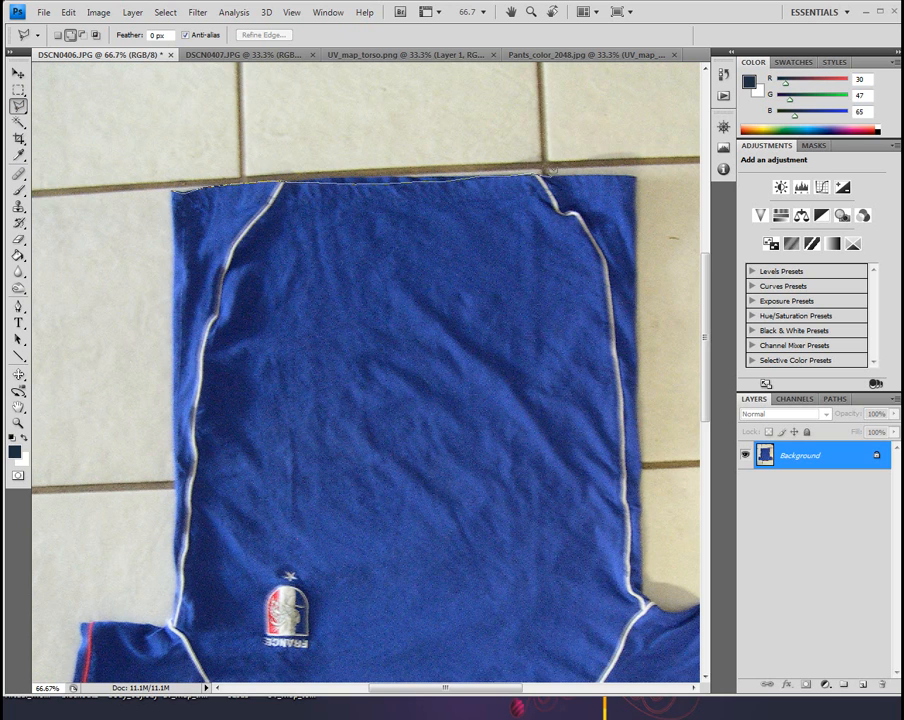
pyautogui.moveTo(577, 173)
pyautogui.mouseDown()
pyautogui.moveTo(640, 170)
pyautogui.moveTo(631, 186)
pyautogui.moveTo(655, 206)
pyautogui.moveTo(637, 215)
pyautogui.moveTo(629, 353)
pyautogui.moveTo(638, 373)
pyautogui.moveTo(641, 441)
pyautogui.moveTo(631, 457)
pyautogui.moveTo(646, 516)
pyautogui.moveTo(645, 578)
pyautogui.mouseUp()
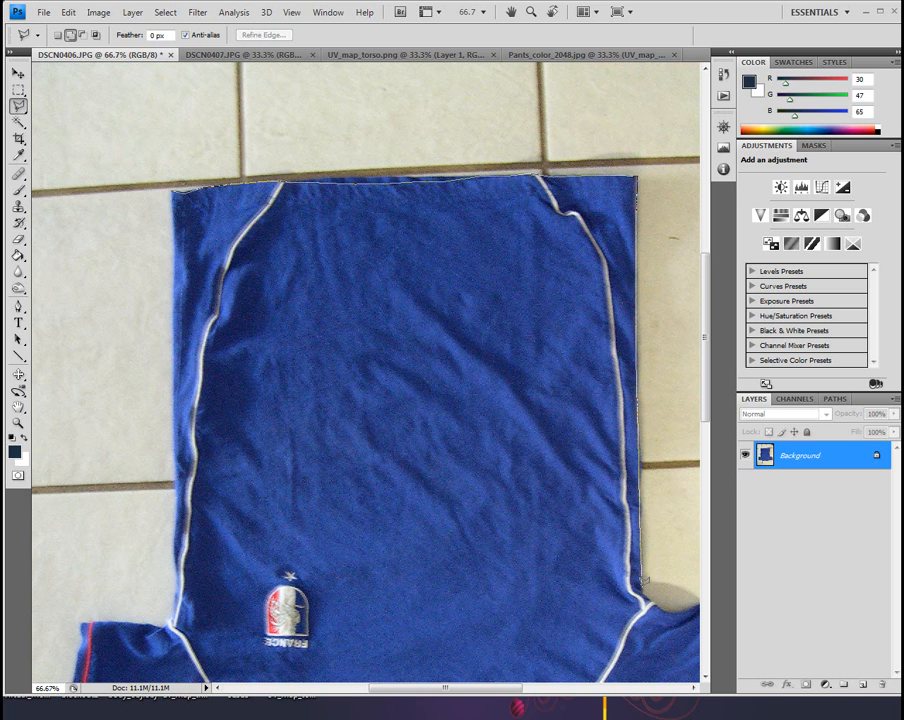
# Continue the lasso outline around the right-hand sleeve, along the shoulder and past the collar
pyautogui.press('space')
pyautogui.moveTo(641, 520); pyautogui.dragTo(500, 251)
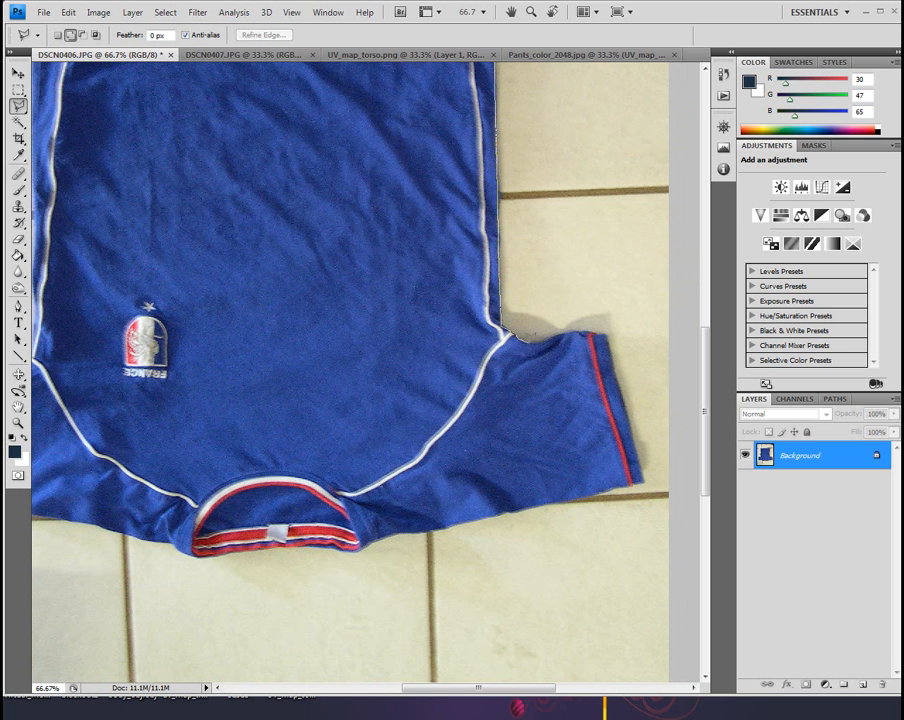
pyautogui.moveTo(564, 326)
pyautogui.mouseDown()
pyautogui.moveTo(606, 325)
pyautogui.moveTo(652, 485)
pyautogui.moveTo(649, 475)
pyautogui.moveTo(468, 520)
pyautogui.moveTo(457, 514)
pyautogui.moveTo(365, 548)
pyautogui.mouseUp()
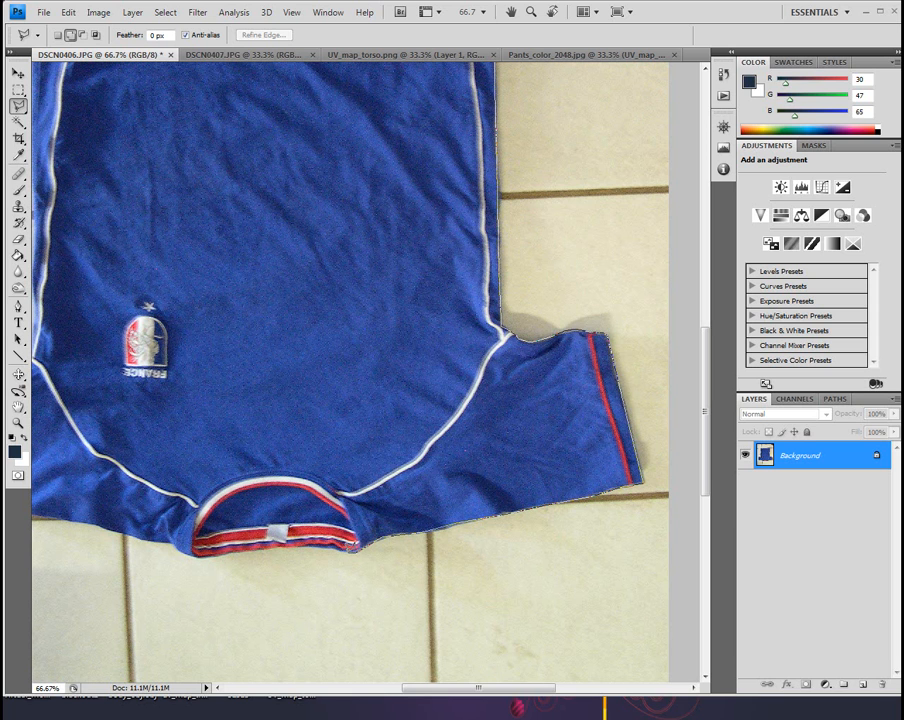
pyautogui.moveTo(318, 541); pyautogui.dragTo(195, 548)
# Extend the lasso outline from the collar along the left-hand shoulder to that sleeve's cuff
pyautogui.moveTo(190, 528); pyautogui.dragTo(478, 481)
pyautogui.click(424, 486)
pyautogui.click(381, 475)
pyautogui.click(331, 466)
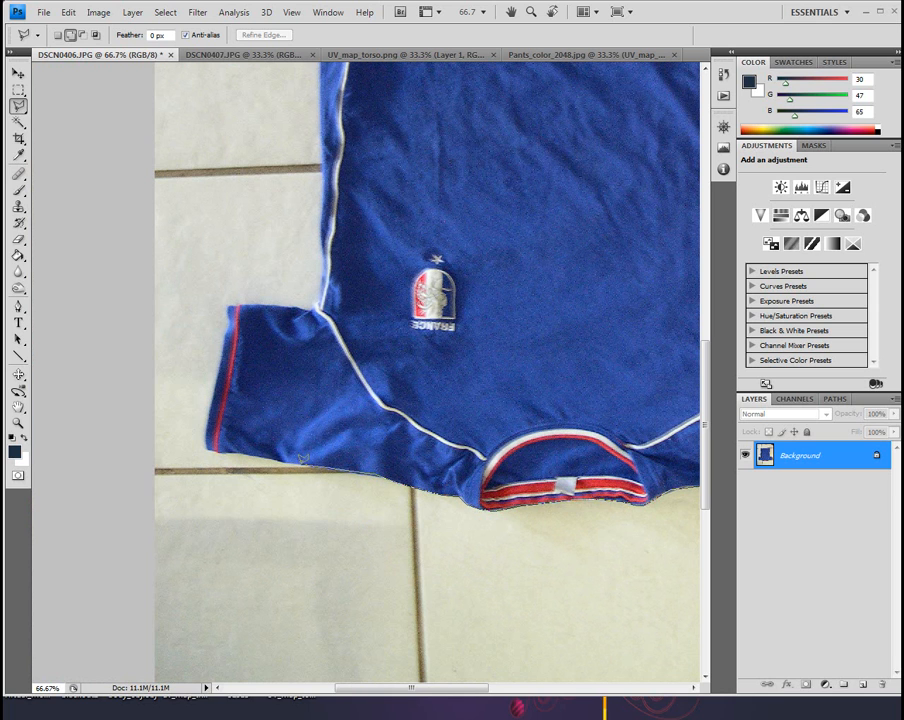
pyautogui.click(251, 455)
pyautogui.click(207, 449)
pyautogui.click(206, 430)
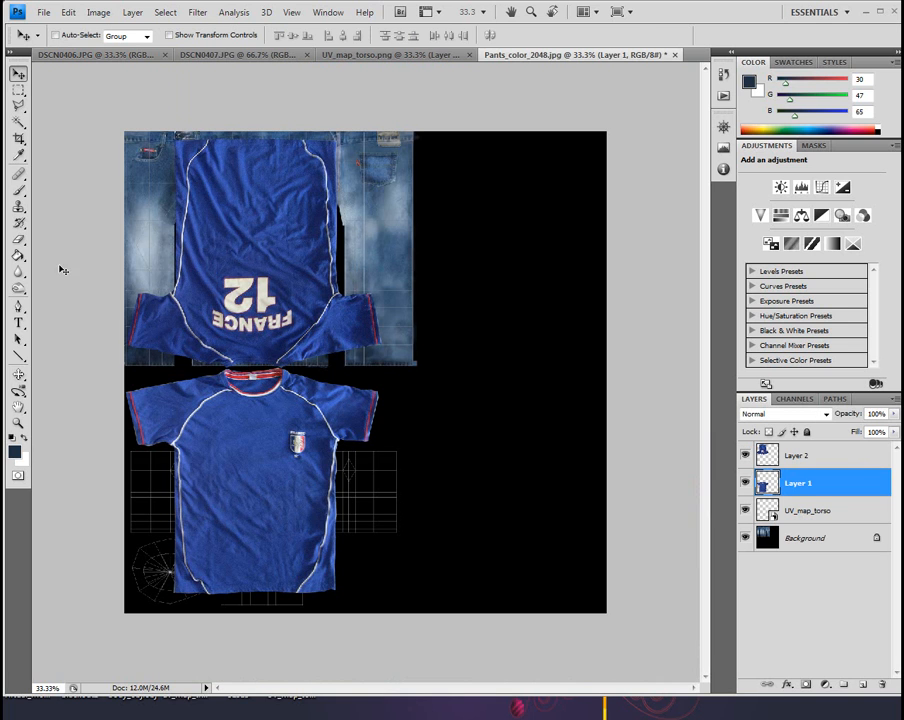
# Select Layer 1 and Layer 2 in Pants_color_2048.jpg, scale both shirt pieces to 44.8% and move them over the torso UV layout
pyautogui.keyDown('shift'); pyautogui.click(842, 459); pyautogui.keyUp('shift')
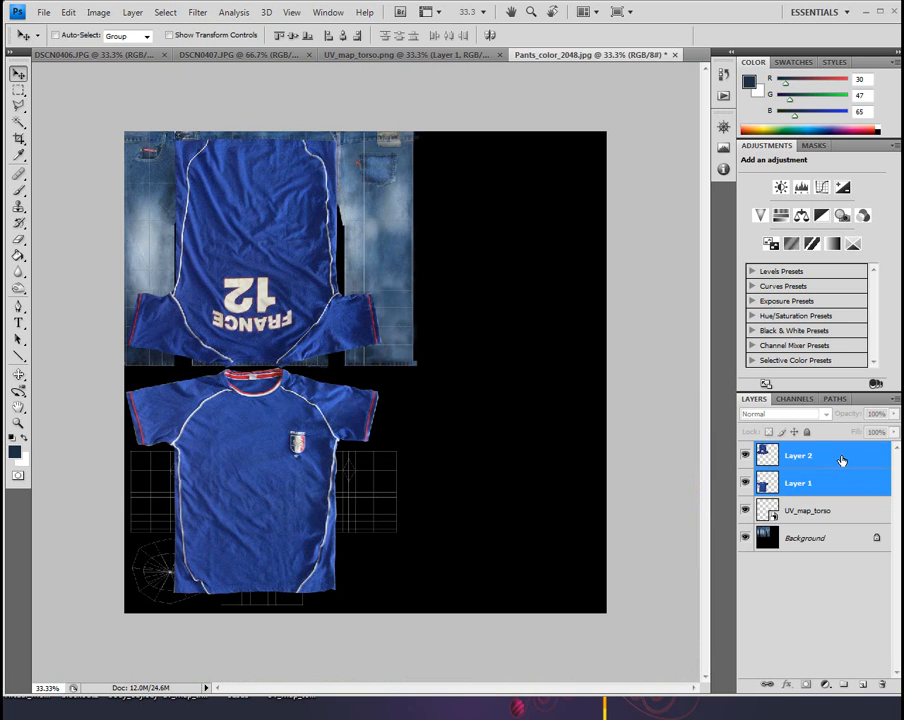
pyautogui.click(66, 12)
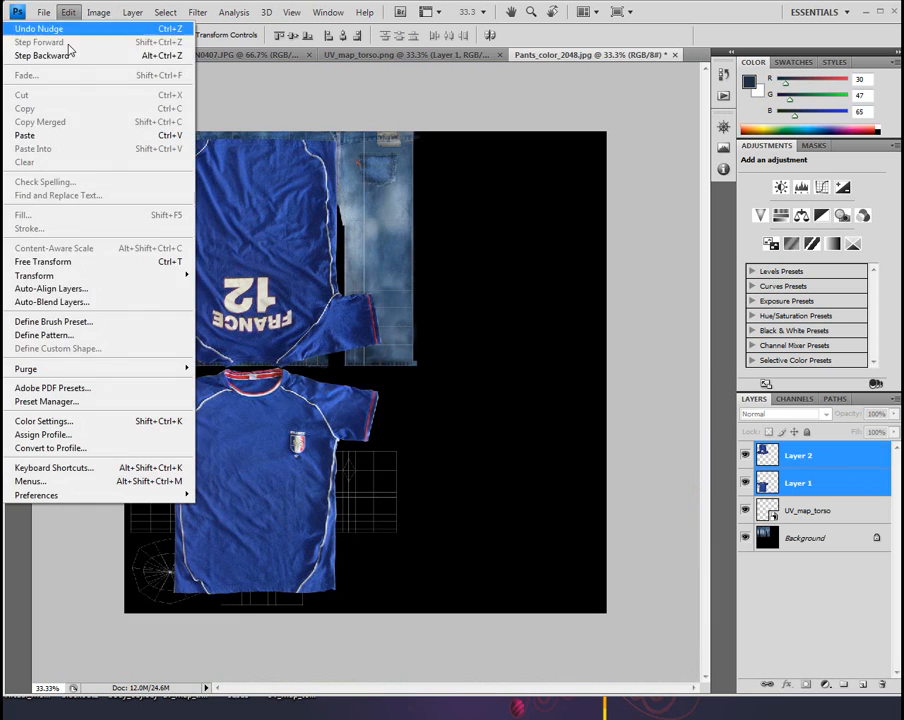
pyautogui.moveTo(92, 276)
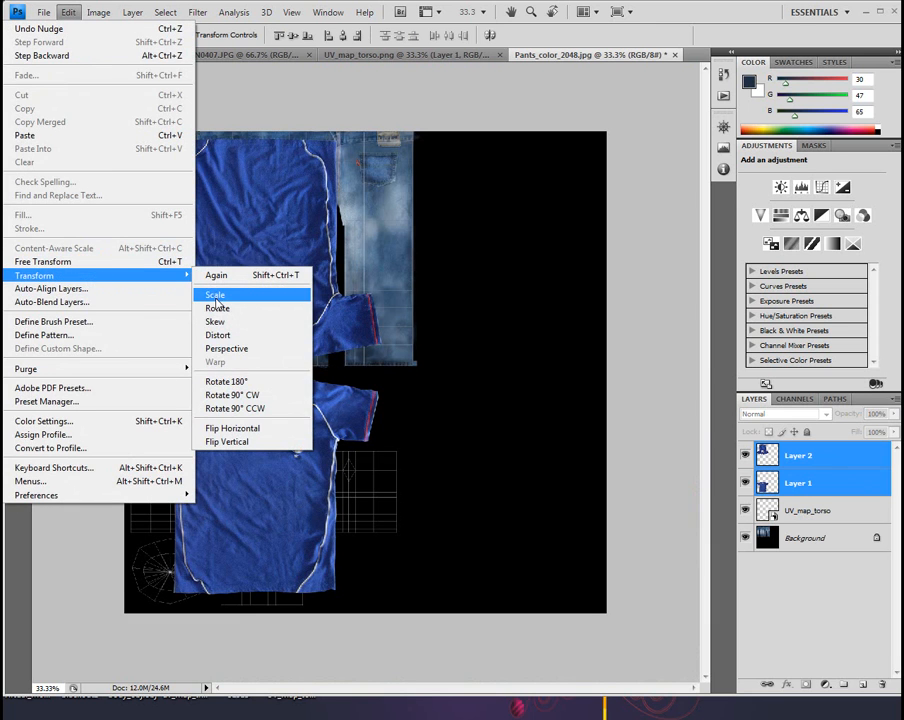
pyautogui.click(215, 294)
pyautogui.moveTo(148, 168); pyautogui.dragTo(298, 368)
pyautogui.moveTo(328, 421); pyautogui.dragTo(268, 410)
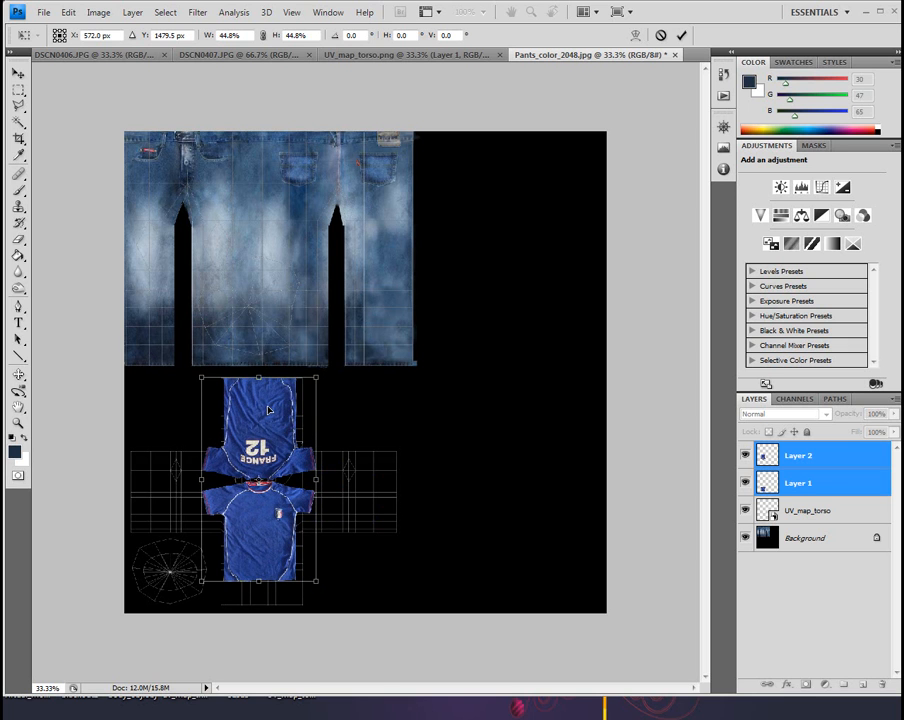
# Enlarge both shirt pieces to 64.4%, move them onto the empty black area beside the jeans, and apply the transformation
pyautogui.moveTo(314, 574); pyautogui.dragTo(345, 605)
pyautogui.hotkey('ctrl', 'z')
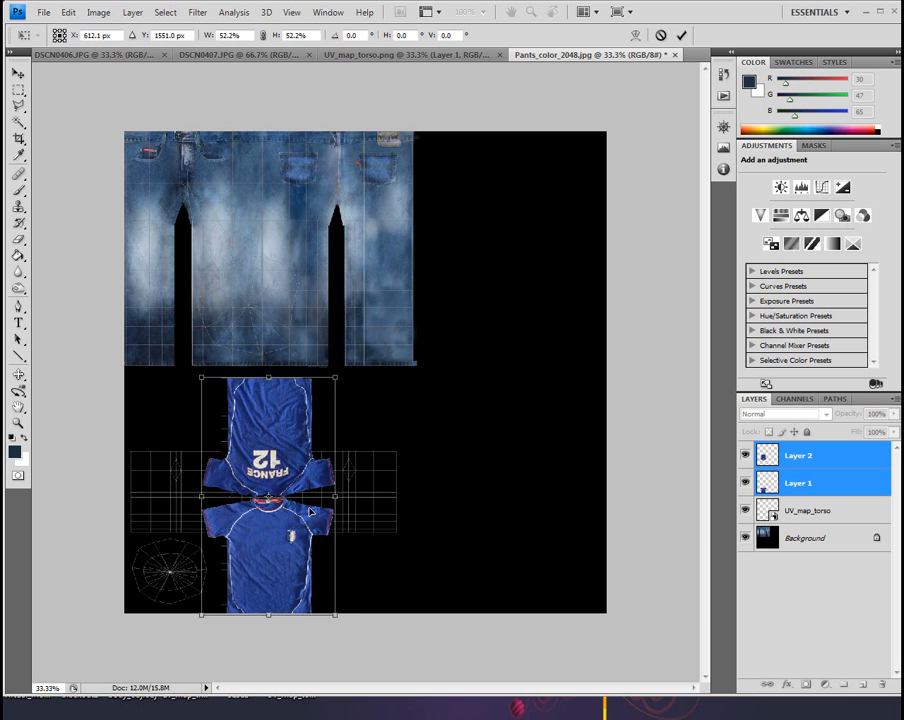
pyautogui.moveTo(298, 459); pyautogui.dragTo(530, 225)
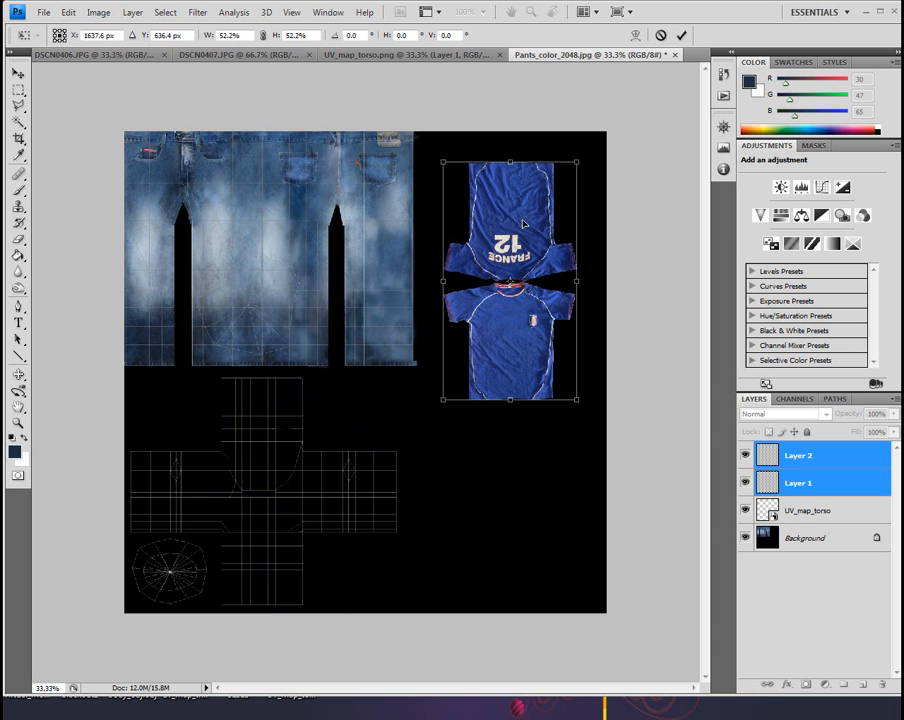
pyautogui.moveTo(446, 158); pyautogui.dragTo(393, 120)
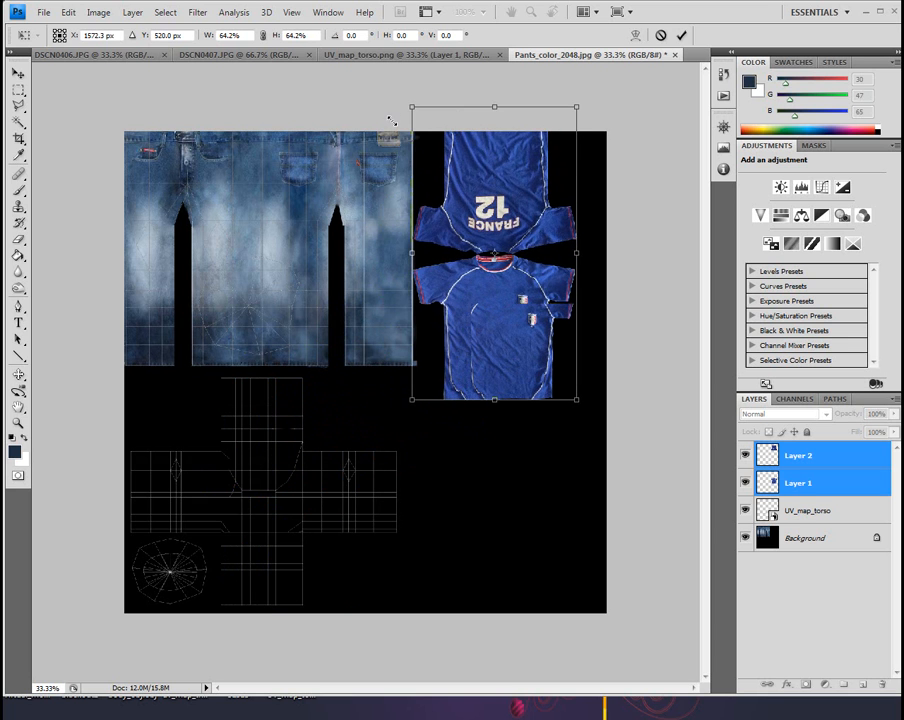
pyautogui.moveTo(539, 165); pyautogui.dragTo(549, 232)
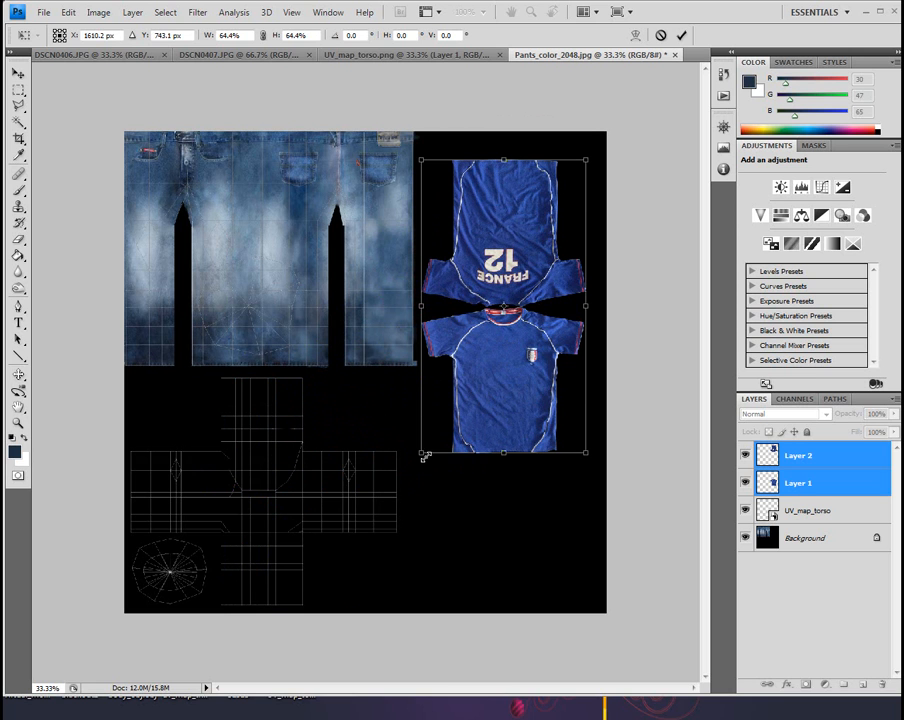
pyautogui.click(165, 12)
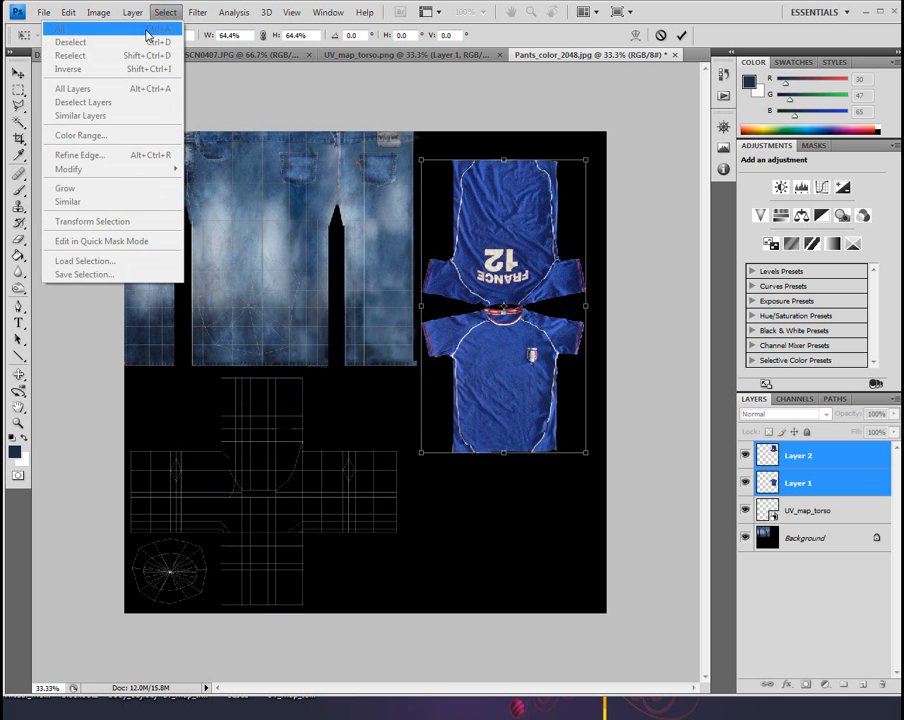
pyautogui.click(137, 7)
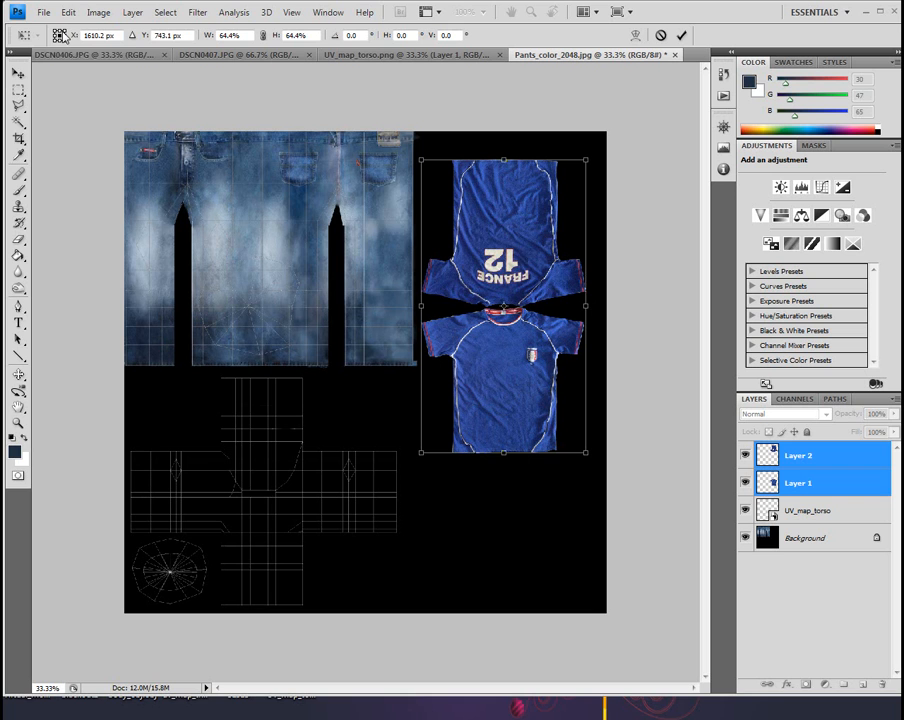
pyautogui.click(19, 74)
pyautogui.click(380, 270)
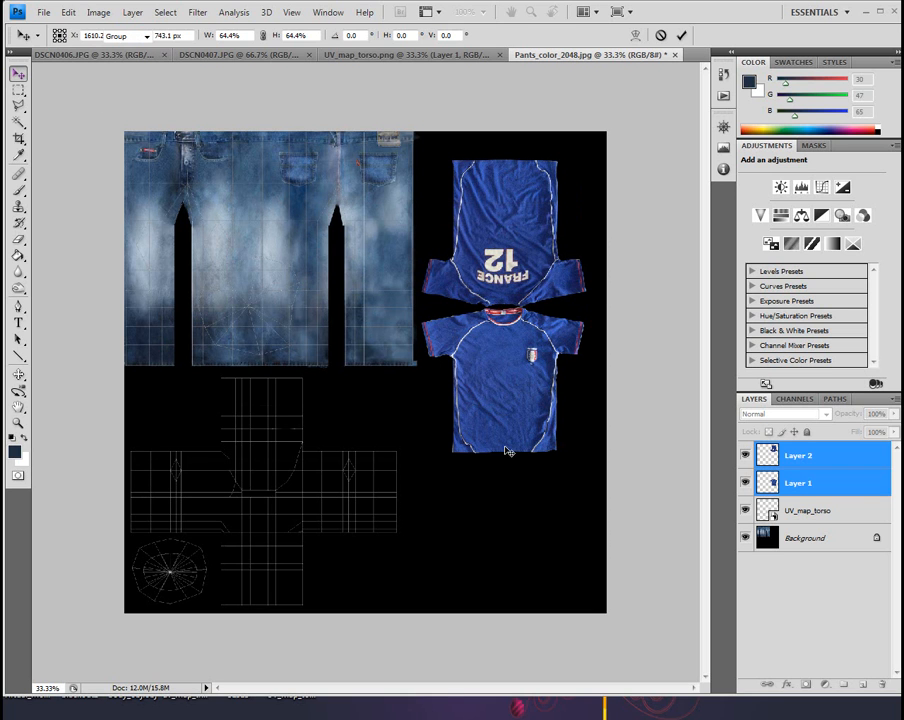
# Move the shirt front on Layer 1 over the lower torso UV section and bring the UV_map_torso layer above both shirt layers
pyautogui.click(826, 488)
pyautogui.moveTo(528, 371); pyautogui.dragTo(279, 521)
pyautogui.moveTo(868, 515); pyautogui.dragTo(870, 445)
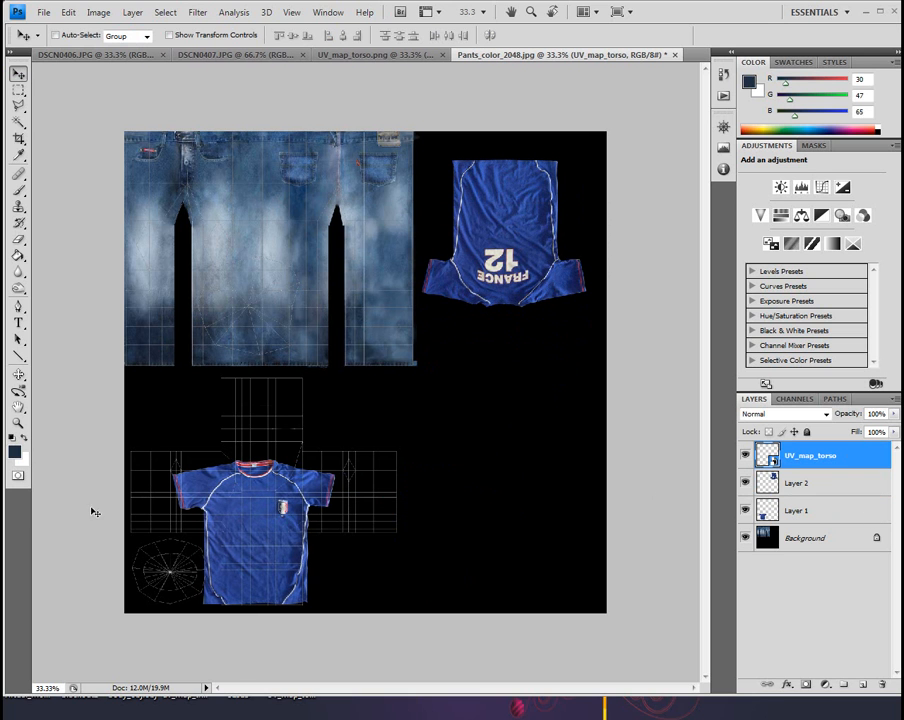
# Duplicate the shirt front on Layer 1 and hide the duplicate as a backup
pyautogui.click(17, 422)
pyautogui.click(286, 532)
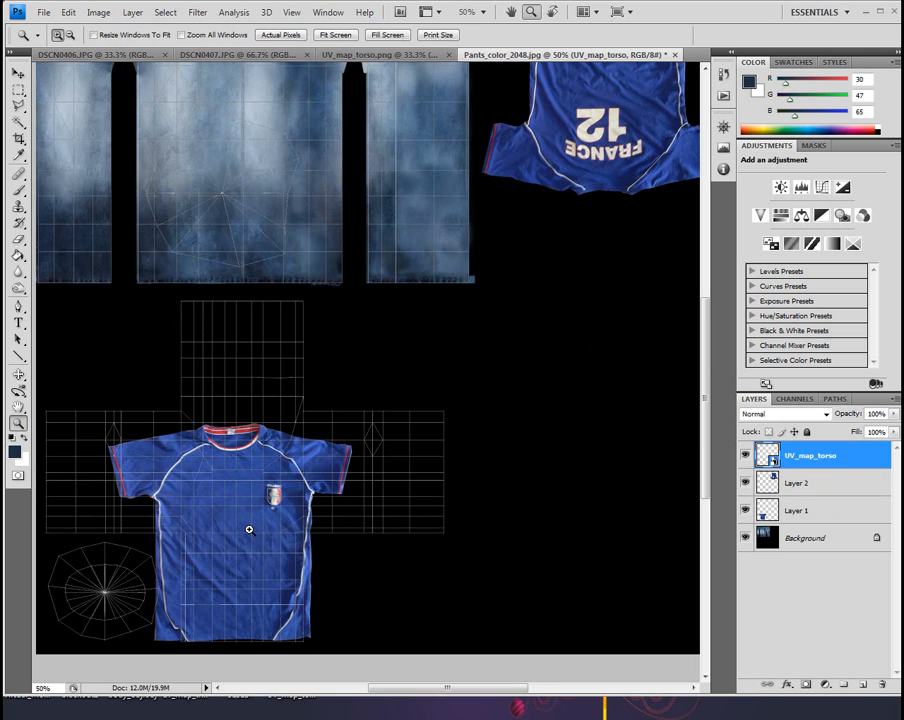
pyautogui.click(240, 527)
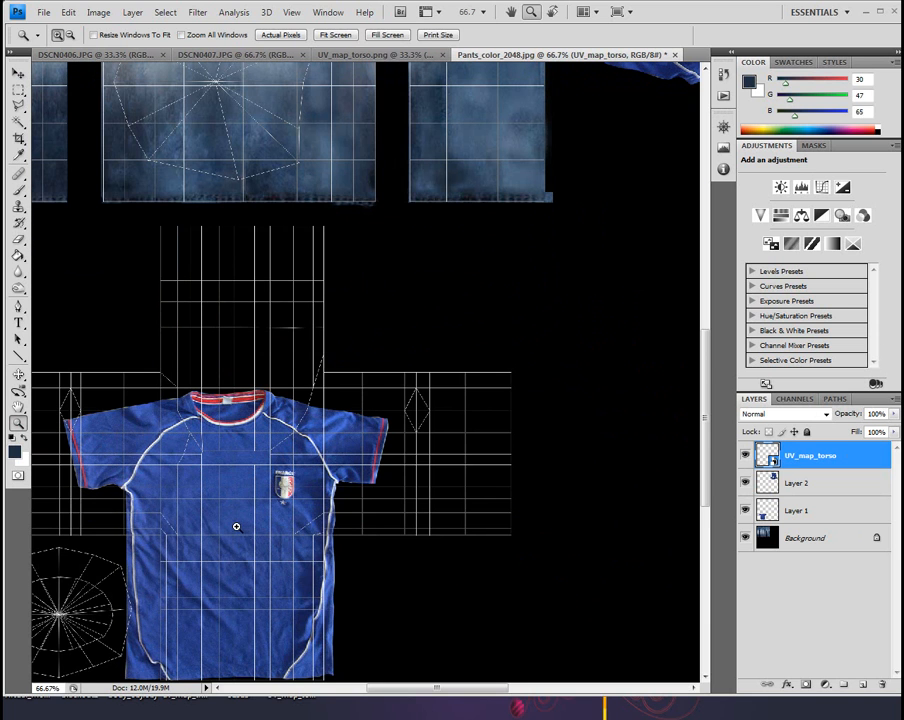
pyautogui.click(237, 527)
pyautogui.moveTo(234, 520); pyautogui.dragTo(375, 376)
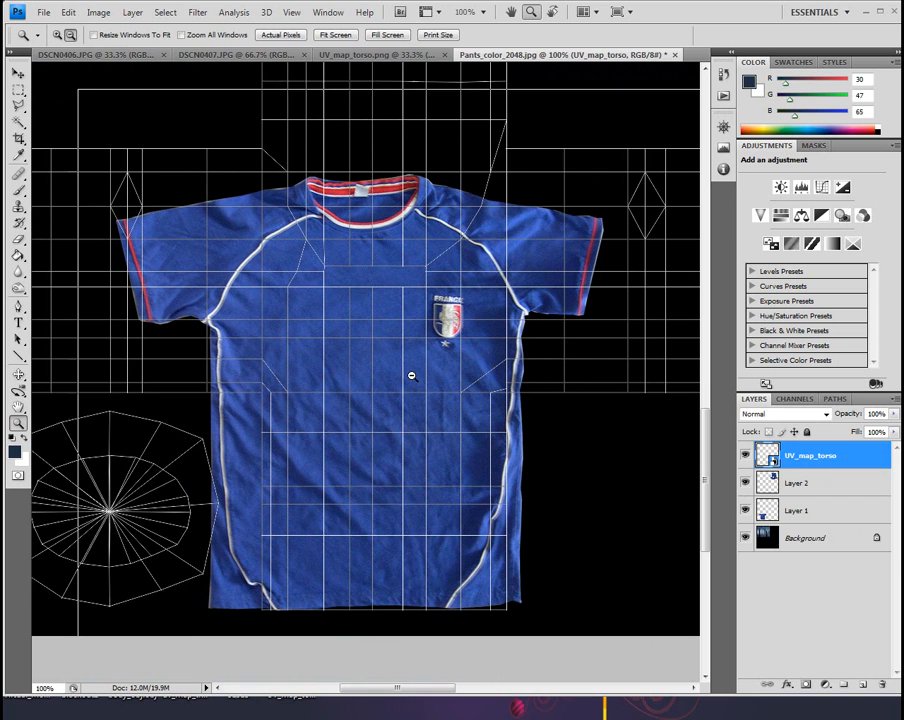
pyautogui.keyDown('alt'); pyautogui.click(411, 376); pyautogui.keyUp('alt')
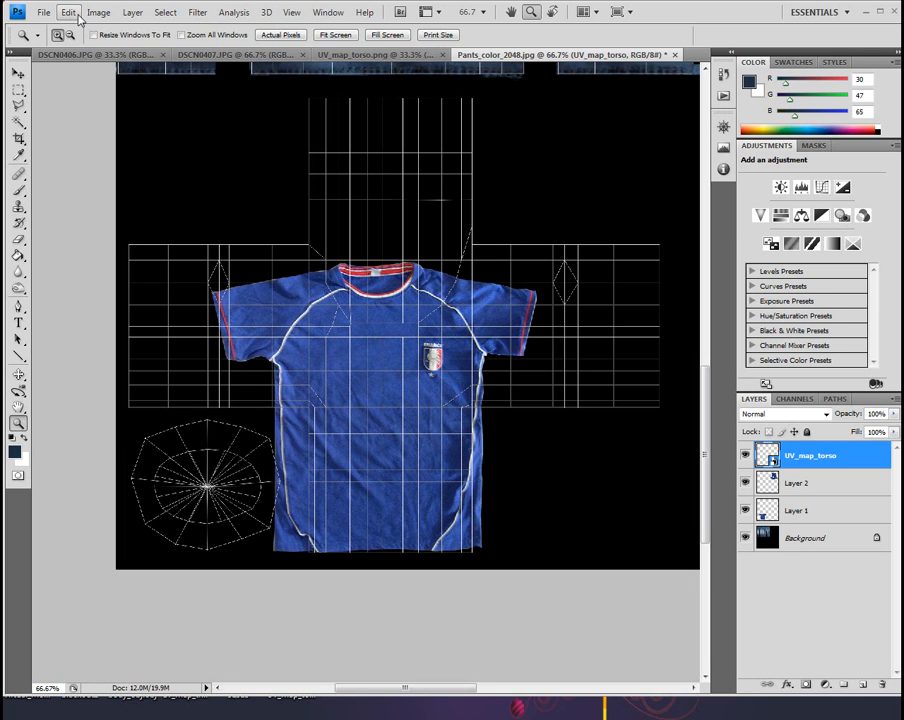
pyautogui.click(822, 514)
pyautogui.rightClick(822, 514)
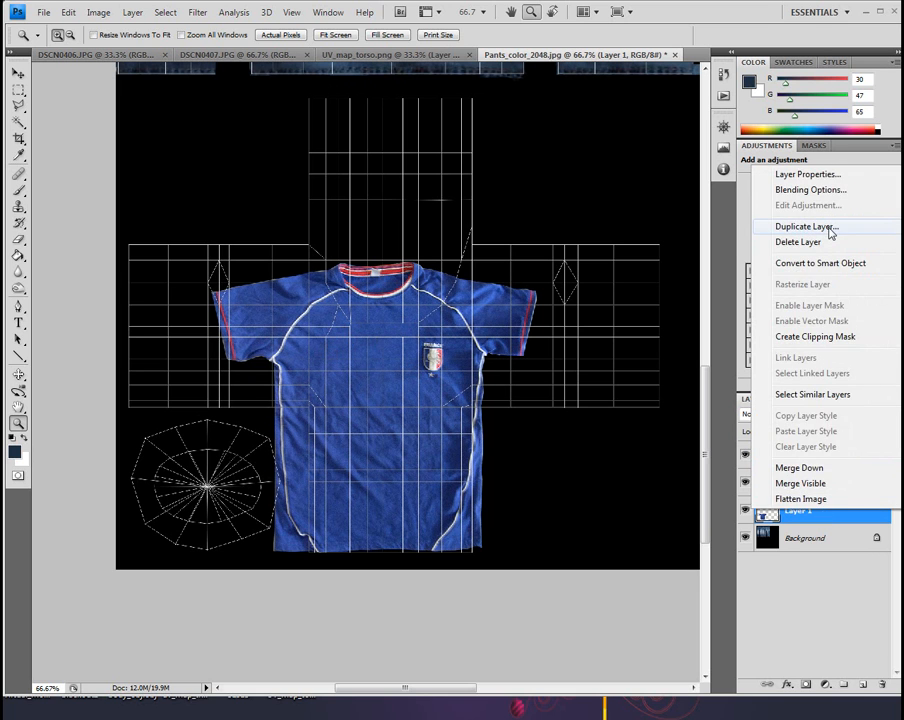
pyautogui.click(822, 227)
pyautogui.press('Return')
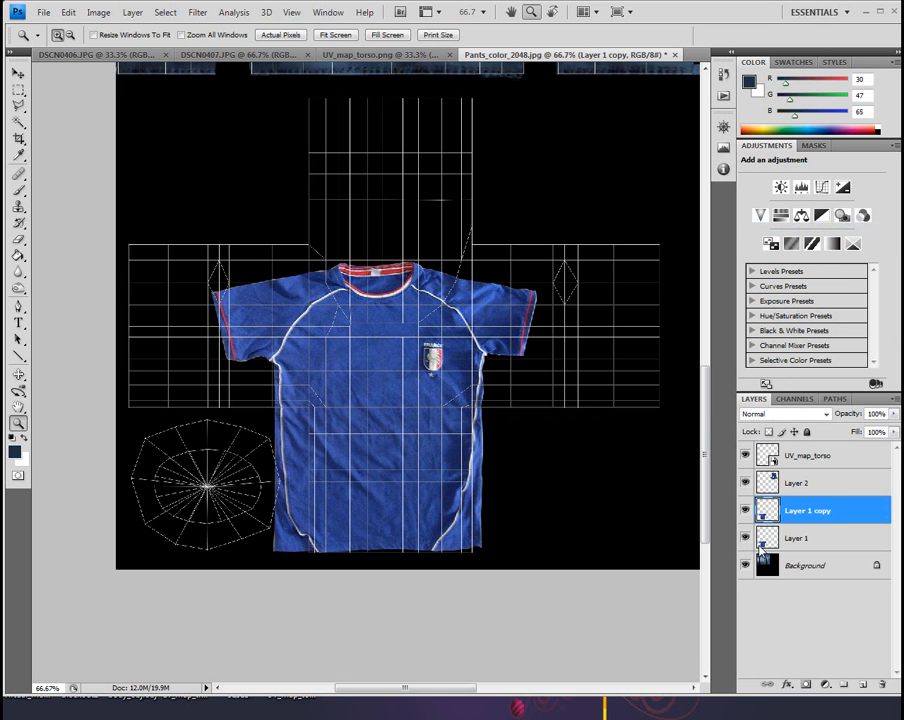
pyautogui.click(745, 510)
# Duplicate the shirt back on Layer 2 and hide the duplicate as a backup
pyautogui.click(820, 486)
pyautogui.rightClick(820, 484)
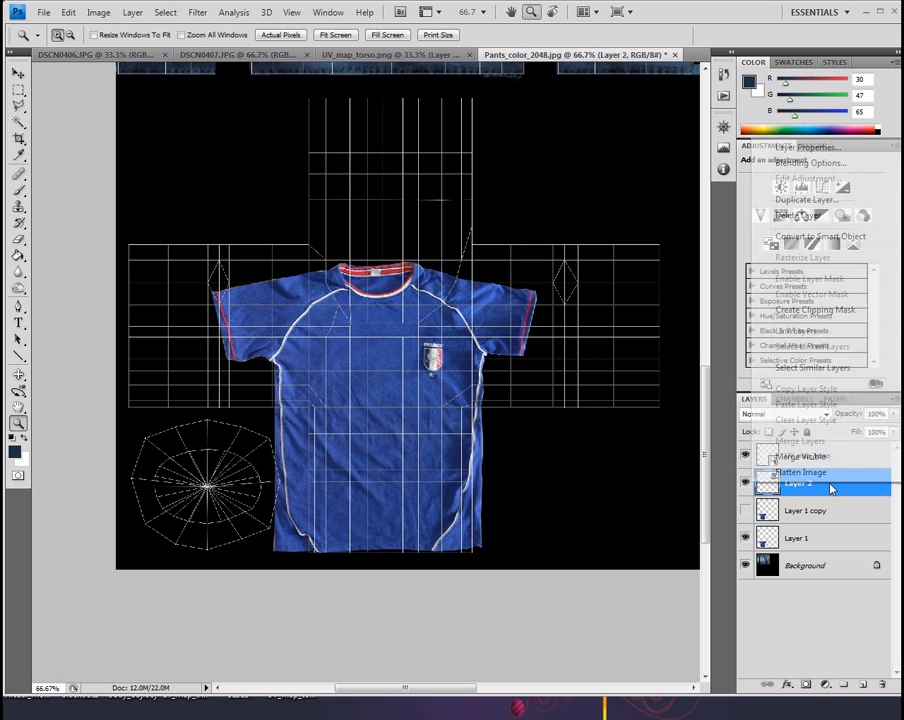
pyautogui.click(794, 199)
pyautogui.click(588, 451)
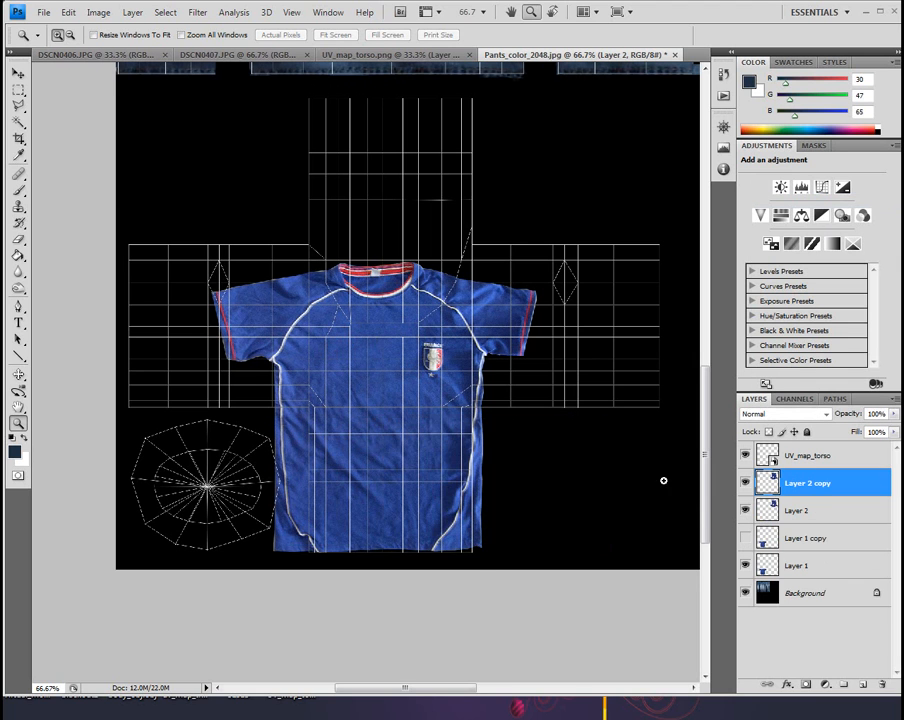
pyautogui.click(745, 484)
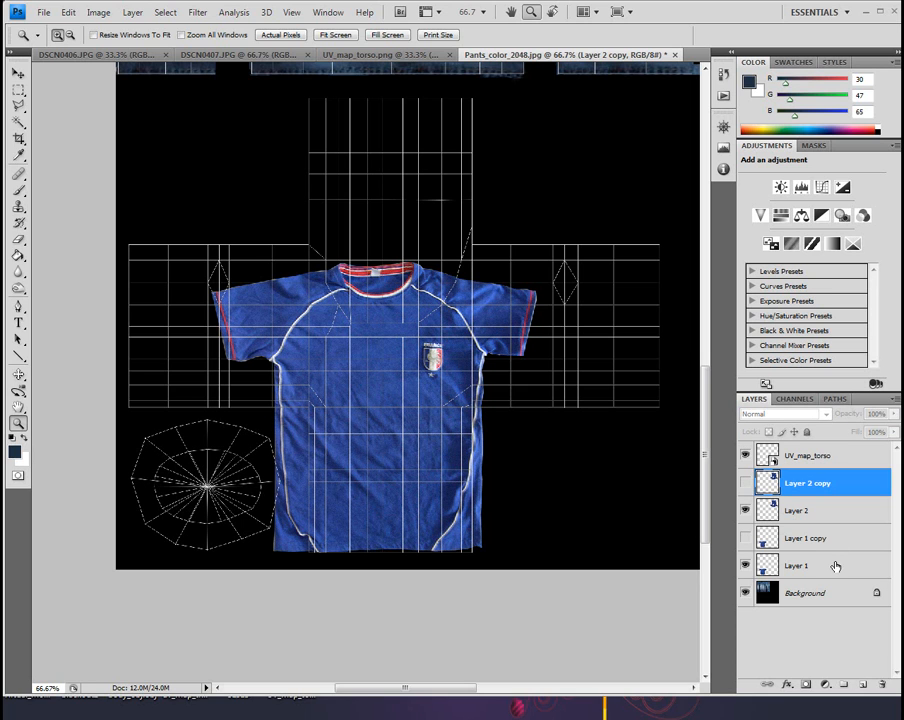
# Cut the red-striped cuffs off both sleeves on Layer 1 with rectangular selections, then deselect
pyautogui.click(805, 567)
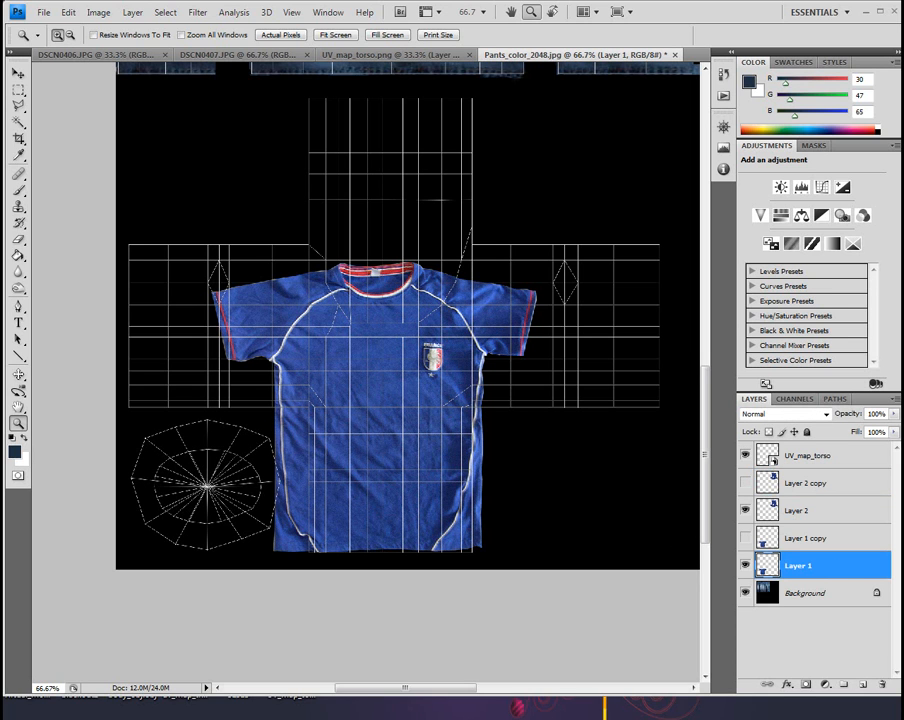
pyautogui.click(18, 89)
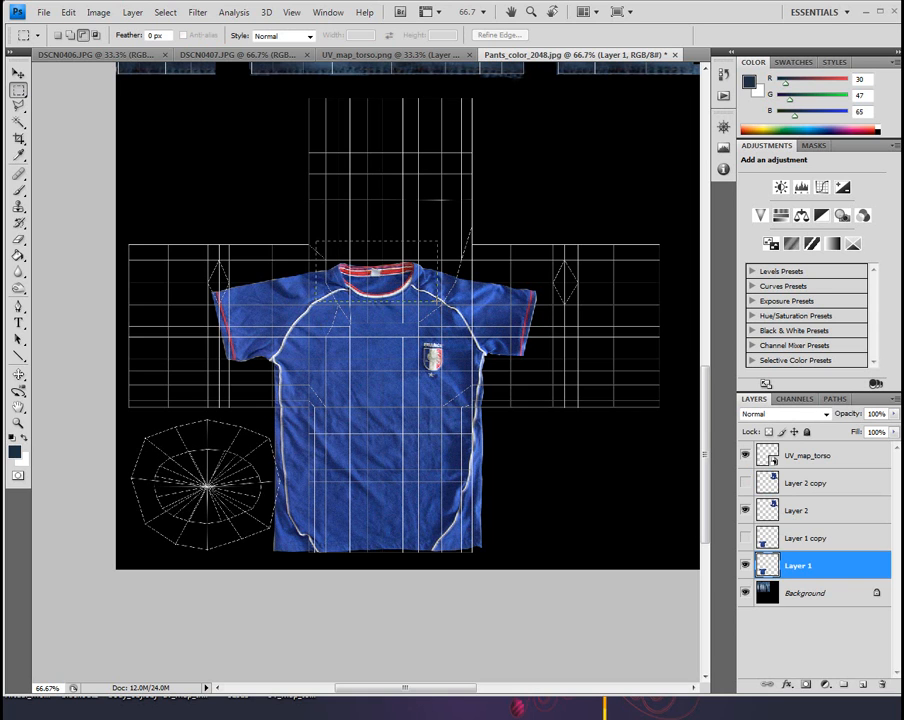
pyautogui.moveTo(438, 302); pyautogui.dragTo(438, 301)
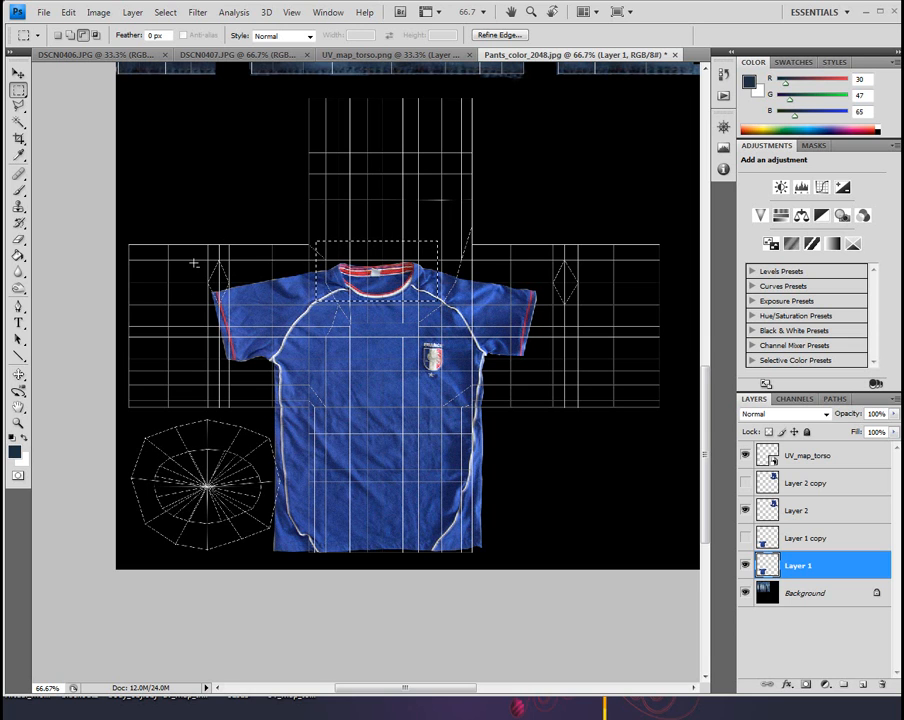
pyautogui.click(57, 35)
pyautogui.moveTo(177, 261); pyautogui.dragTo(240, 376)
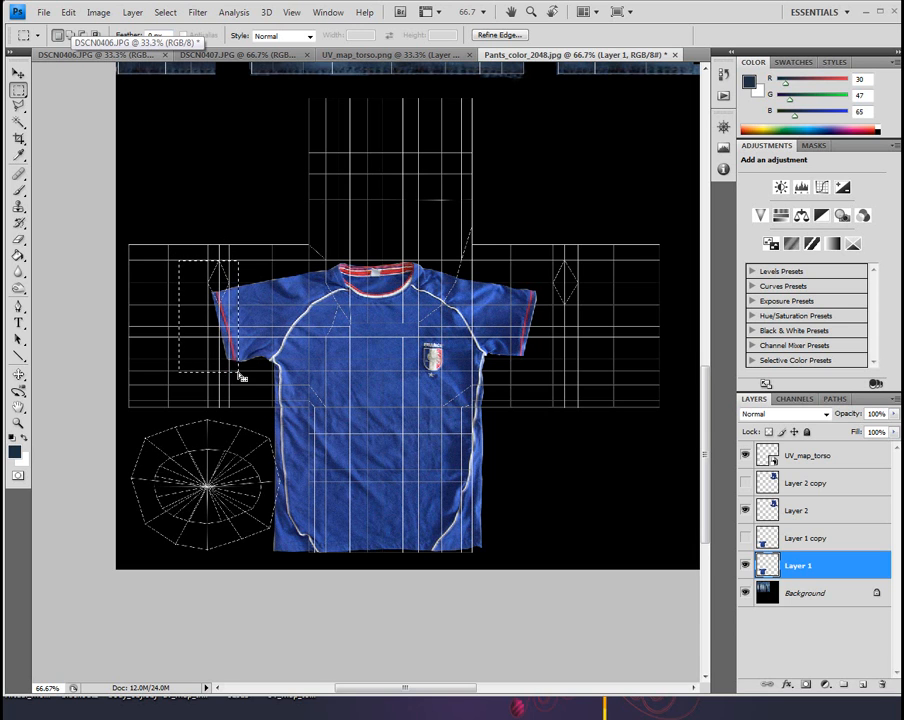
pyautogui.press('Delete')
pyautogui.moveTo(546, 283); pyautogui.dragTo(515, 371)
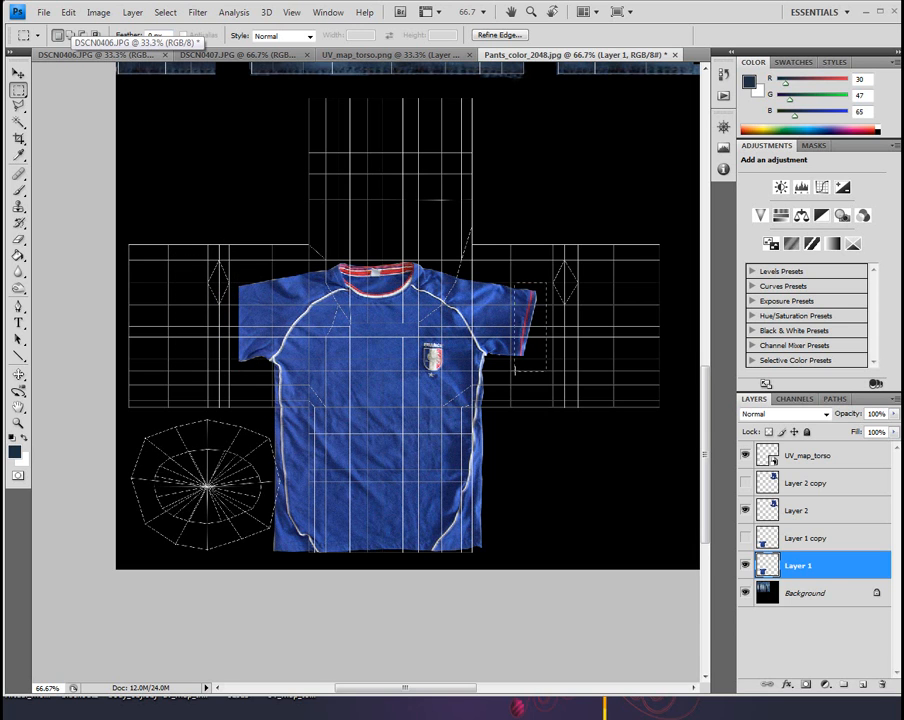
pyautogui.press('Delete')
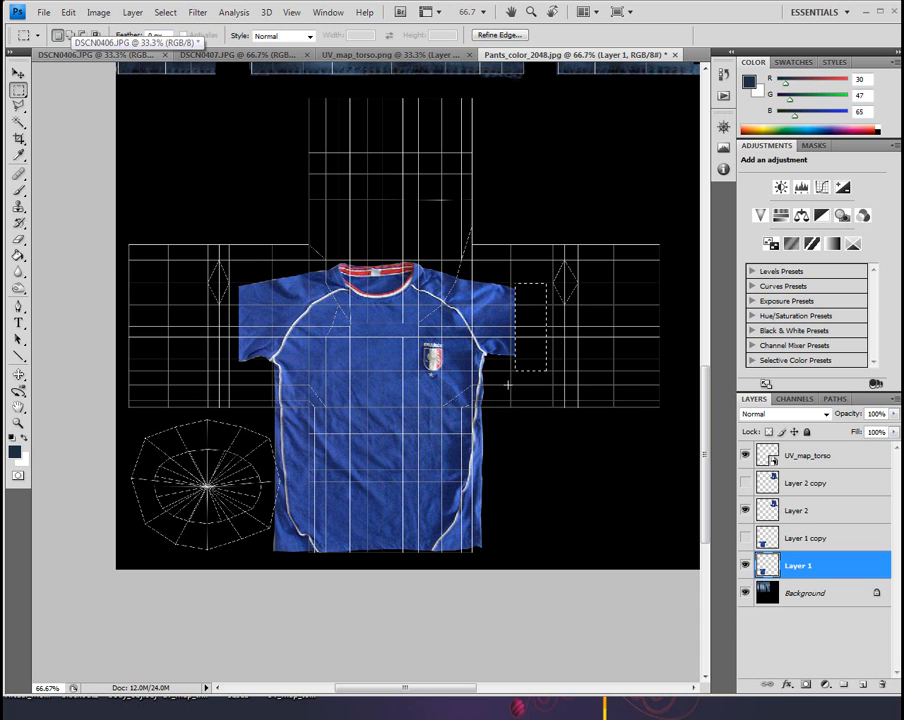
pyautogui.click(165, 12)
pyautogui.click(152, 40)
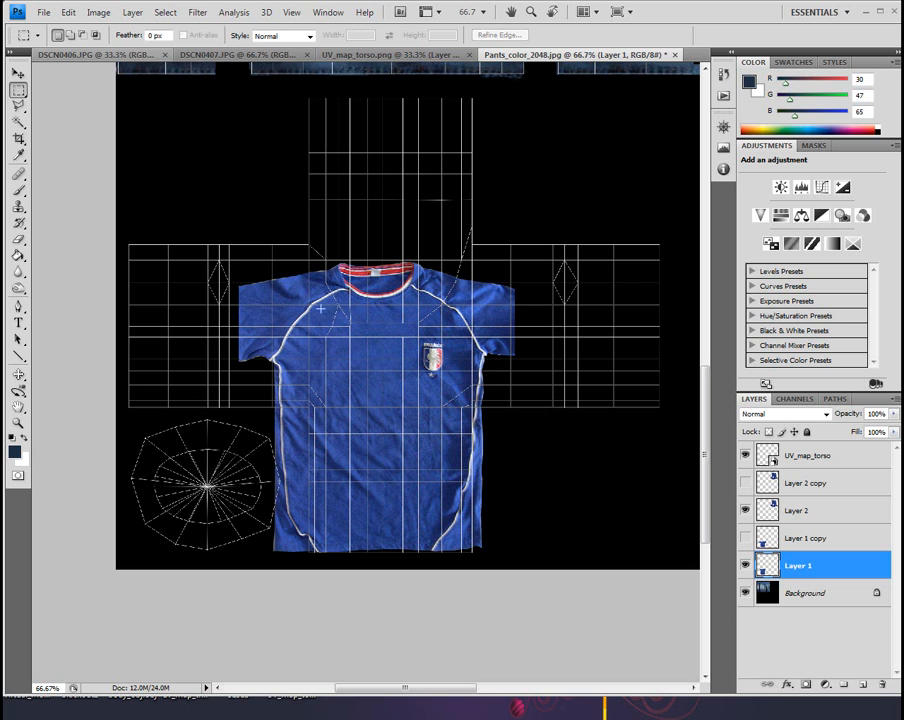
# Nudge the shirt front on Layer 1 slightly down and about 10 pixels to the right over the torso UV layout
pyautogui.click(18, 73)
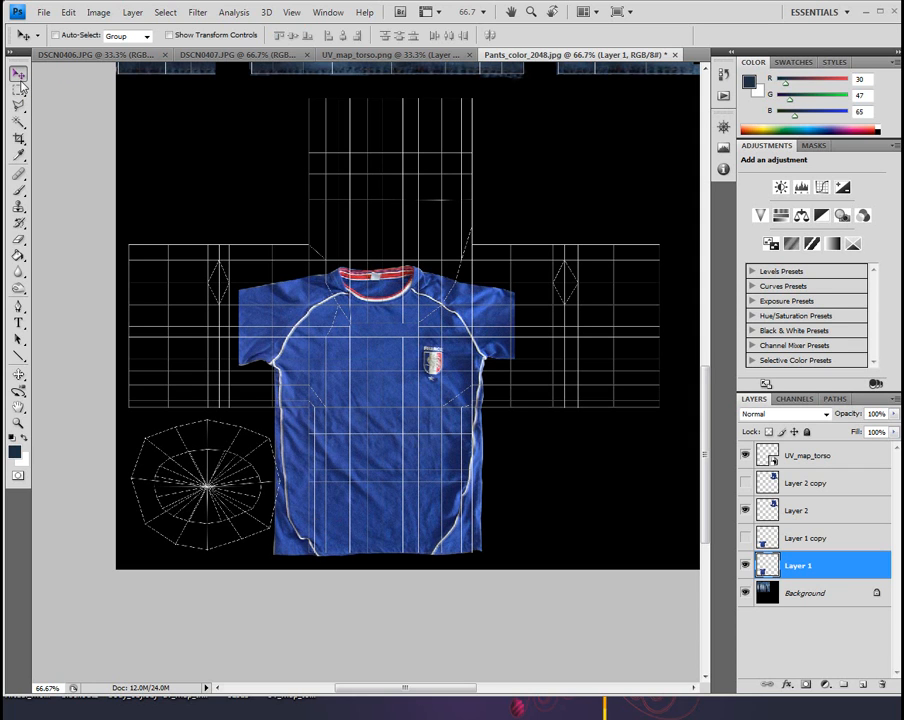
pyautogui.press('Right')
pyautogui.press('Right')
pyautogui.press('Right')
pyautogui.press('Right')
pyautogui.press('Right')
pyautogui.press('Right')
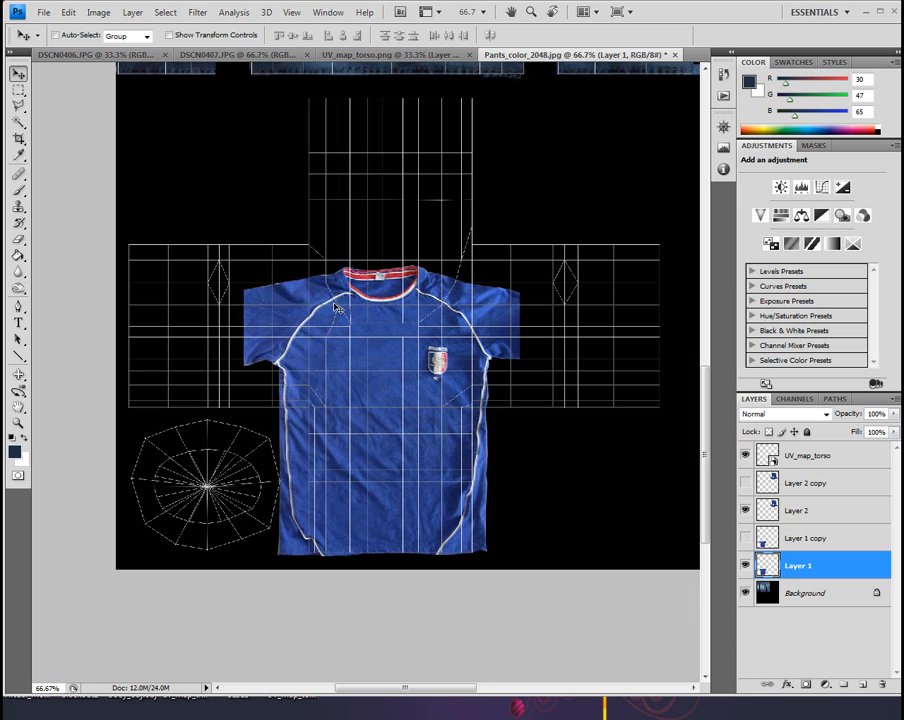
pyautogui.press('Right')
pyautogui.press('Right')
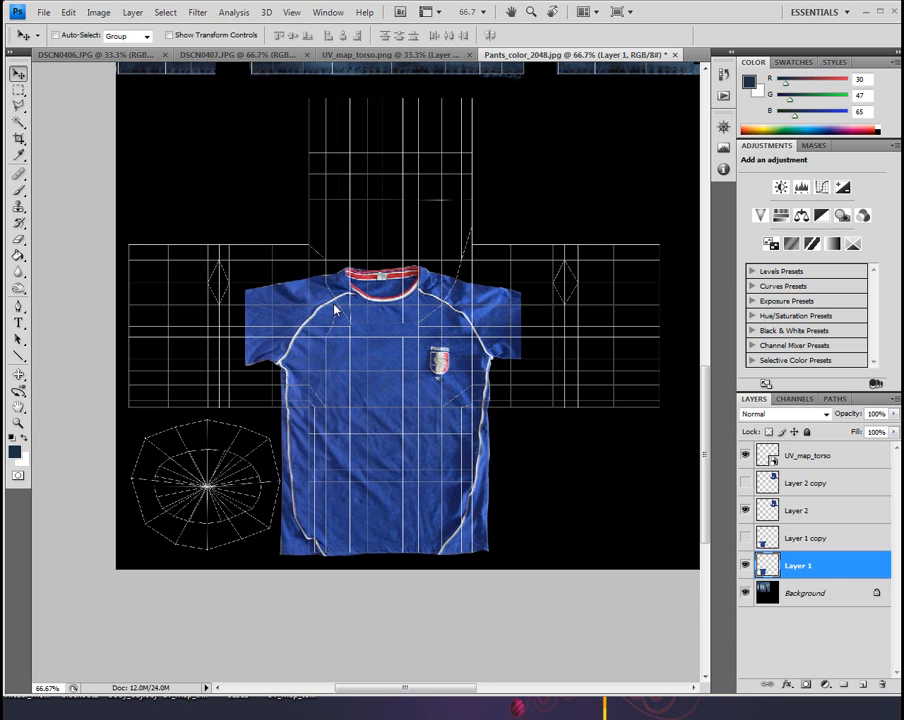
pyautogui.press('Right')
pyautogui.press('Right')
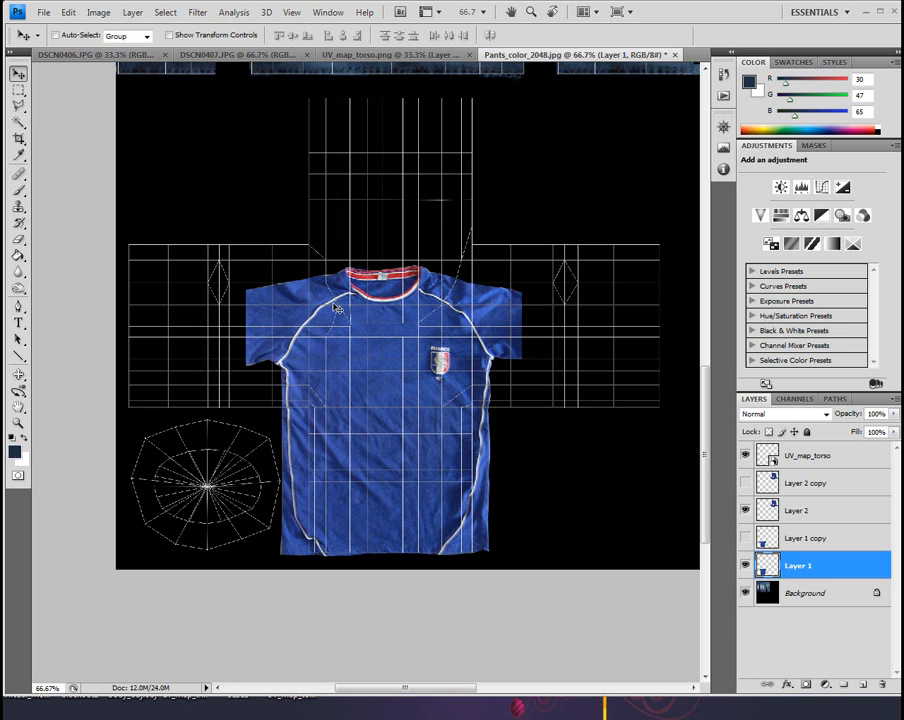
# Scale the shirt front to 83.8%, move it down to the hem and right-hand side of the torso UV section, and apply the transformation
pyautogui.click(67, 12)
pyautogui.moveTo(79, 280)
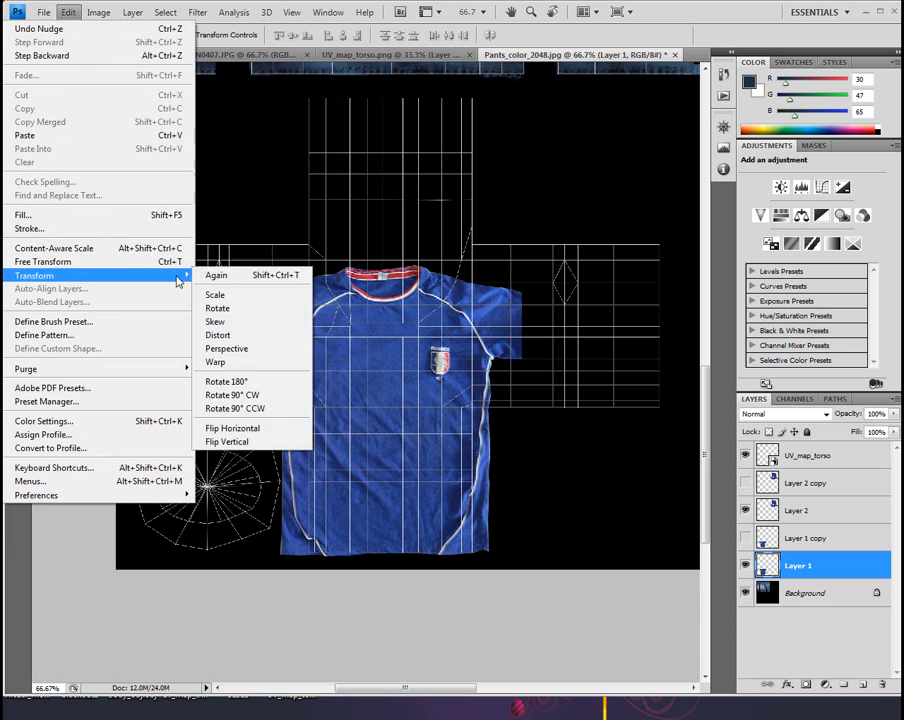
pyautogui.click(226, 292)
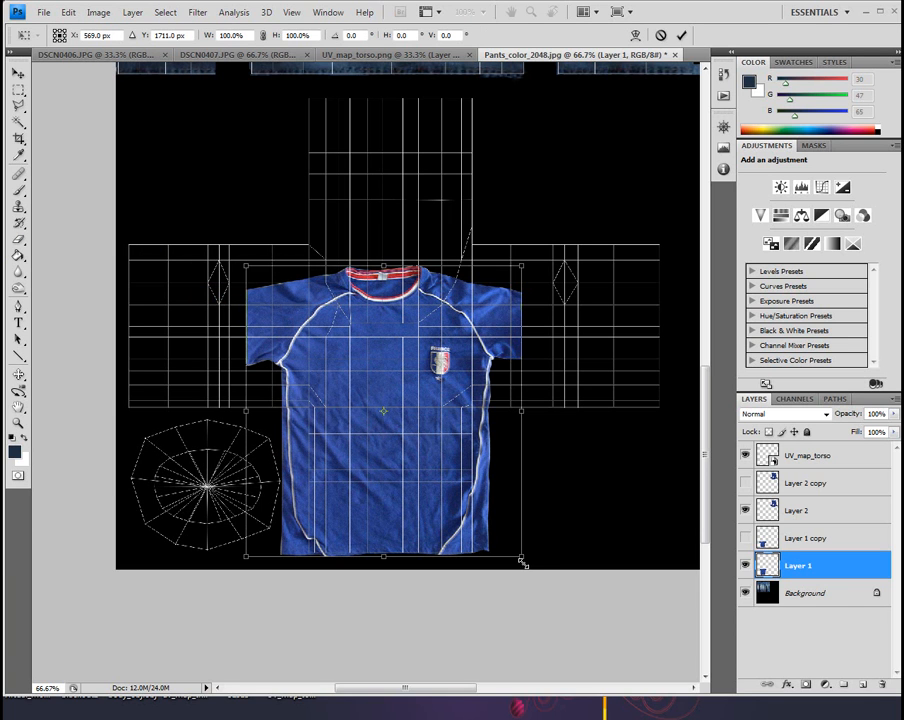
pyautogui.moveTo(521, 557); pyautogui.dragTo(450, 524)
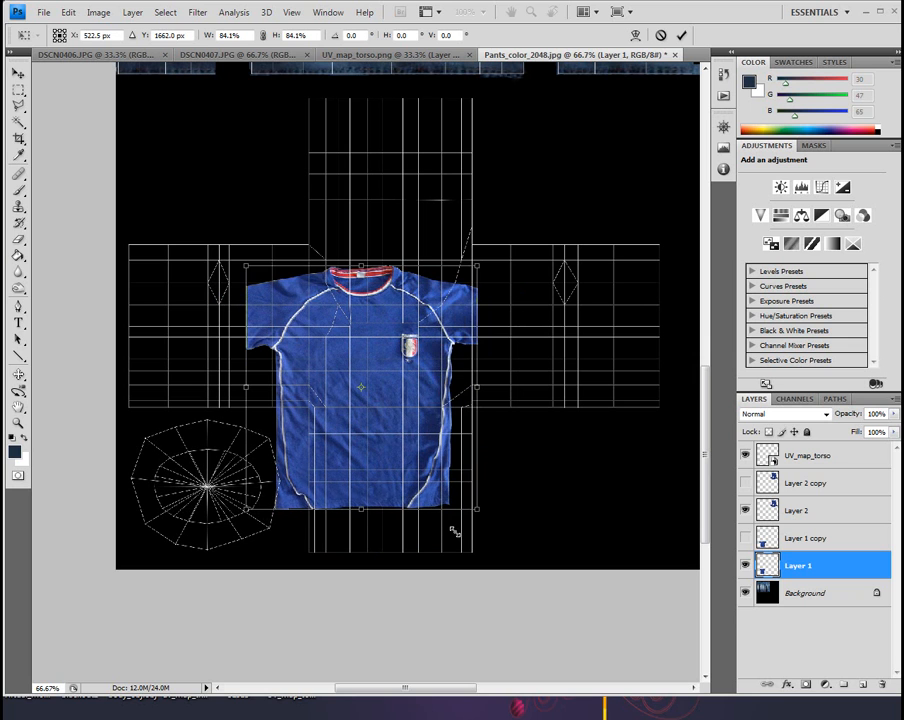
pyautogui.moveTo(386, 384); pyautogui.dragTo(415, 414)
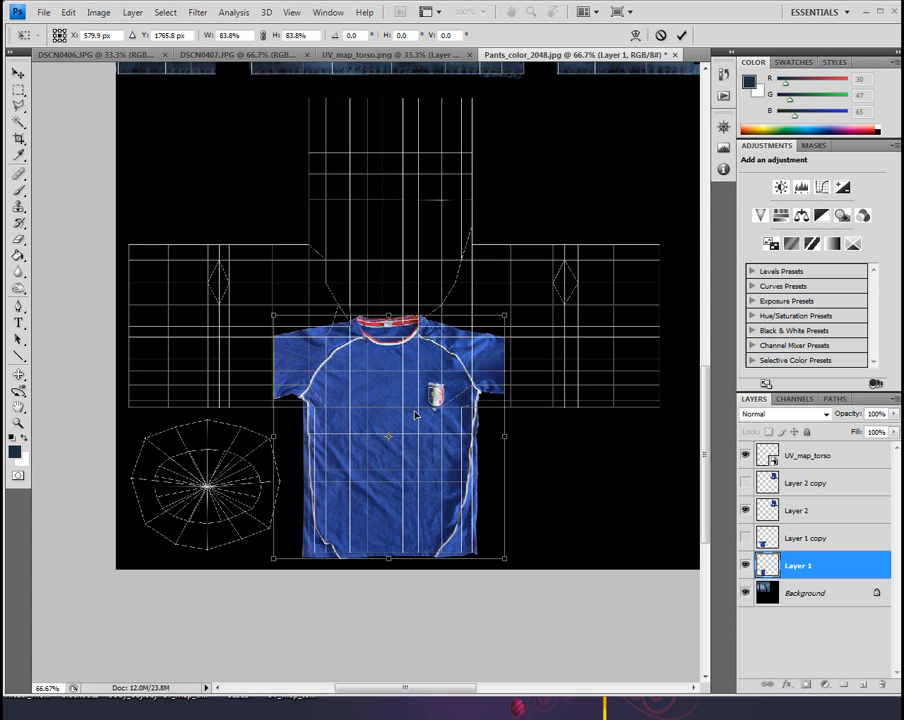
pyautogui.moveTo(415, 414); pyautogui.dragTo(409, 414)
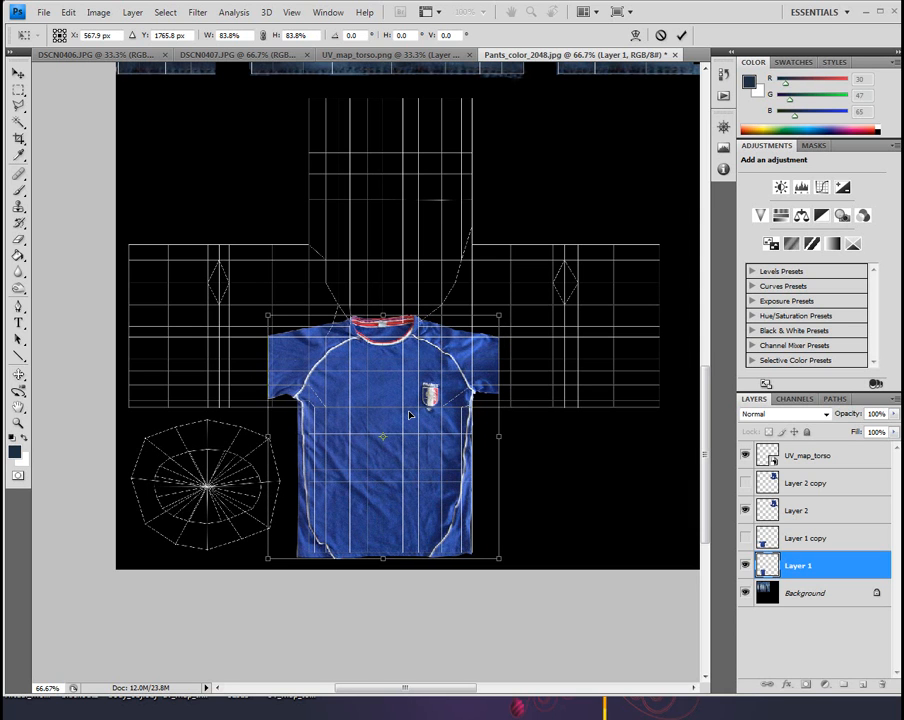
pyautogui.click(18, 73)
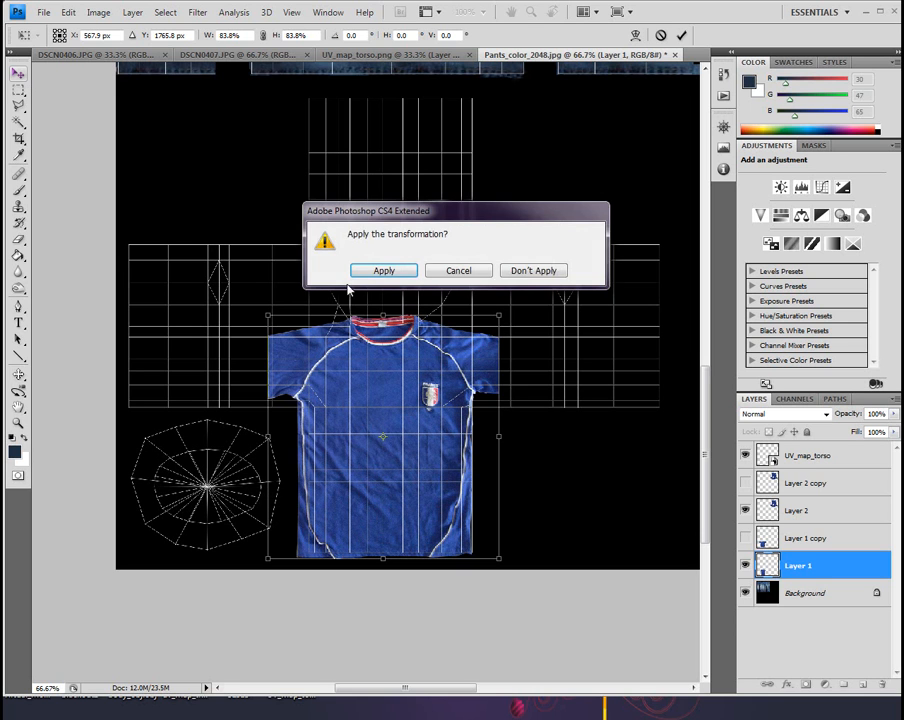
pyautogui.click(383, 271)
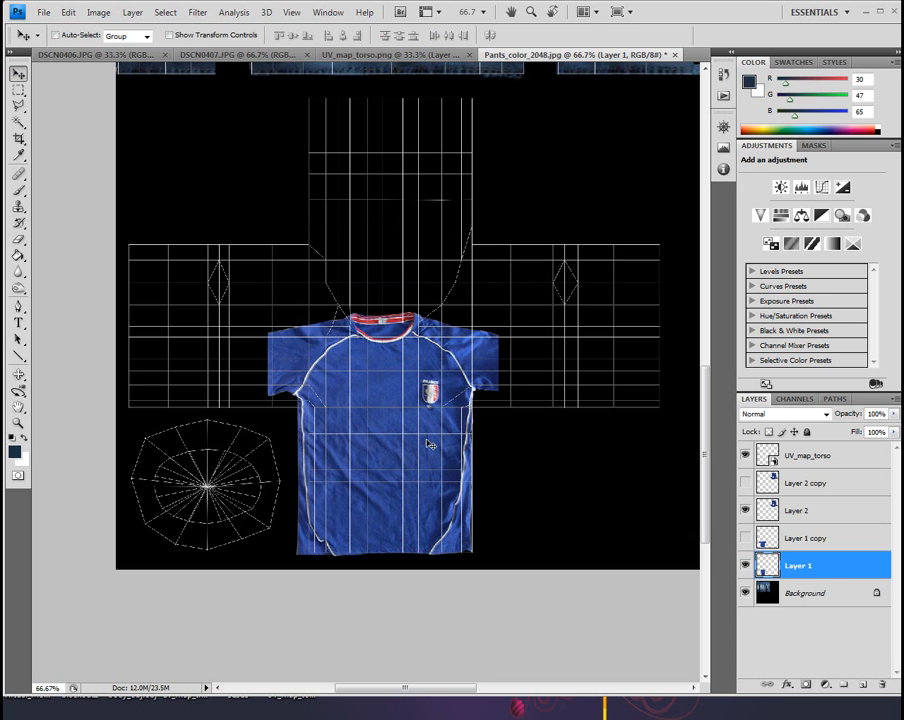
# Narrow the shirt front to 94.5% width so its left-hand side meets the torso UV edge, and apply the transformation
pyautogui.click(67, 13)
pyautogui.moveTo(140, 276)
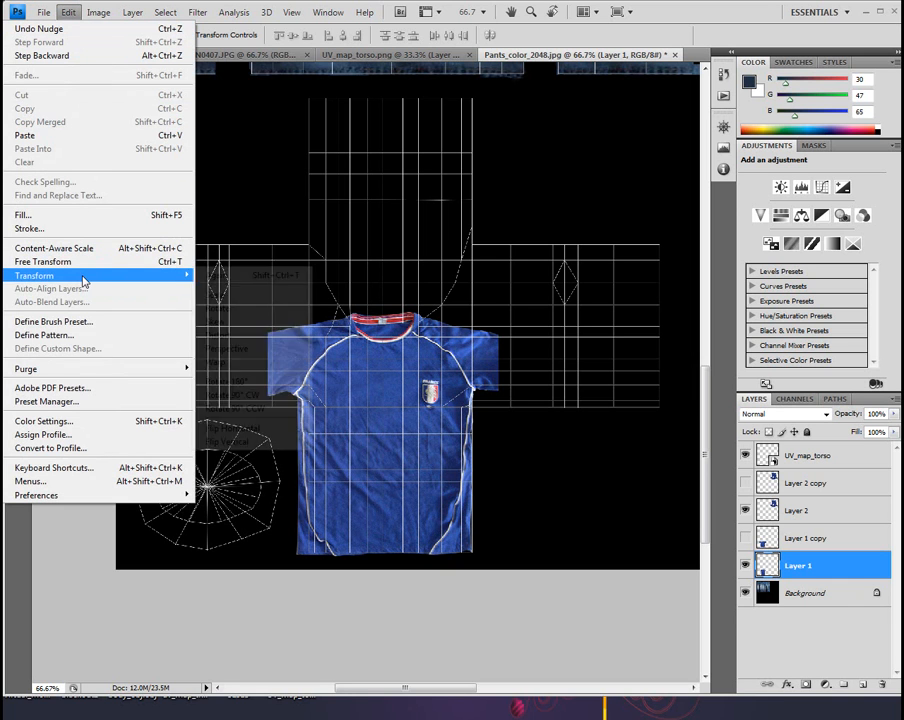
pyautogui.click(215, 295)
pyautogui.moveTo(266, 436); pyautogui.dragTo(279, 435)
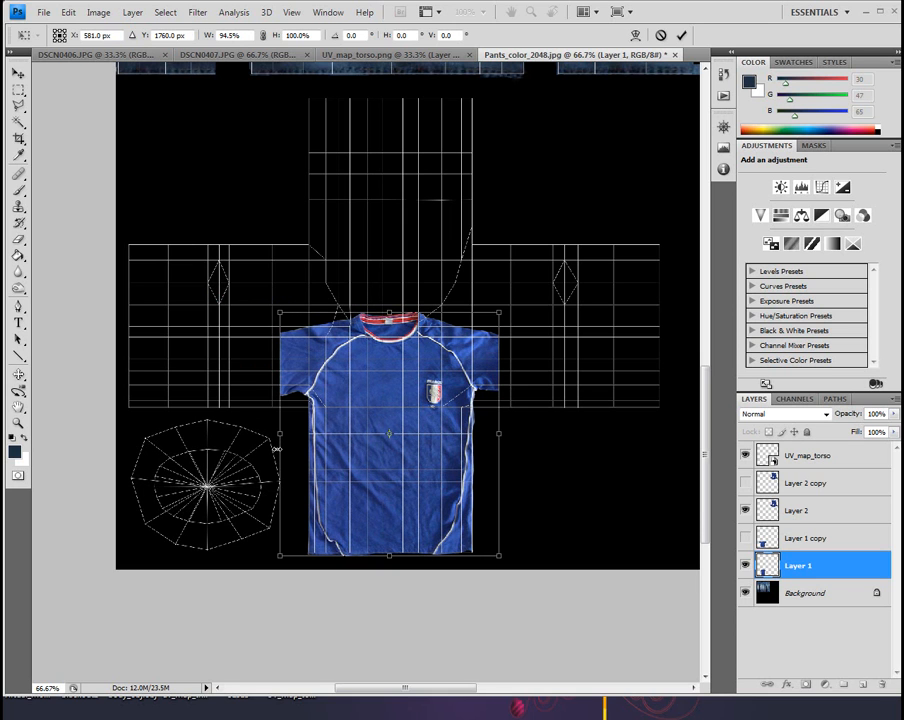
pyautogui.click(18, 72)
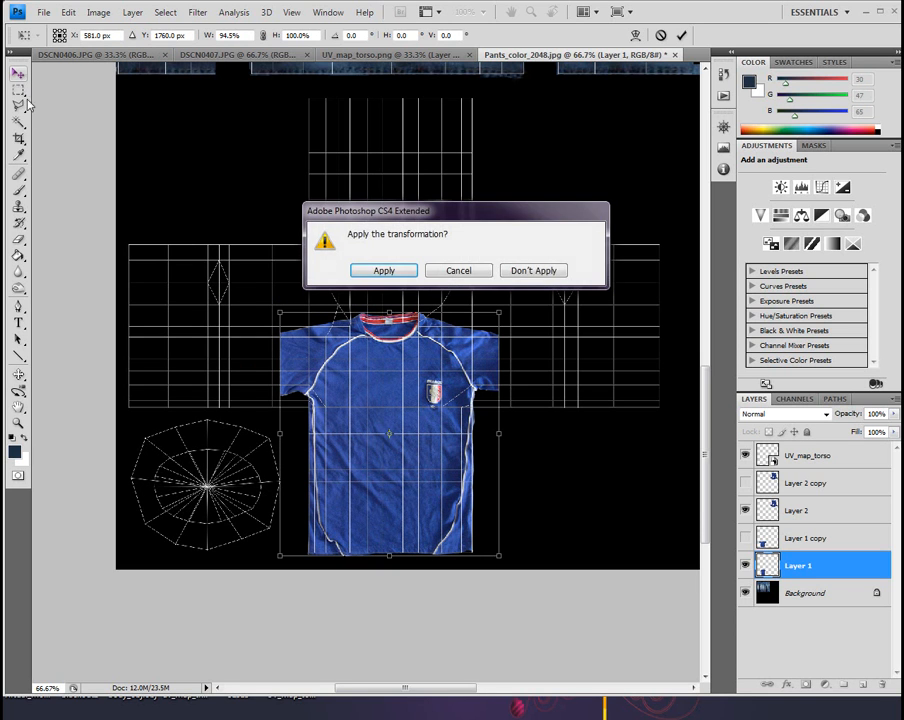
pyautogui.click(400, 270)
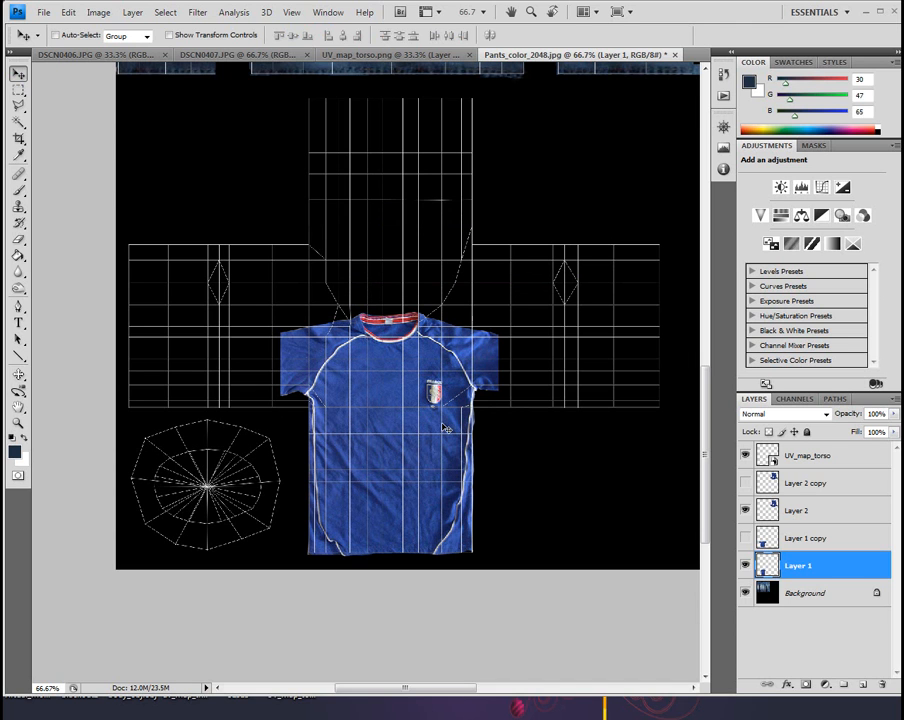
# Examine the shirt front's sleeve edge and underarm seam against the torso UV lines
pyautogui.click(18, 424)
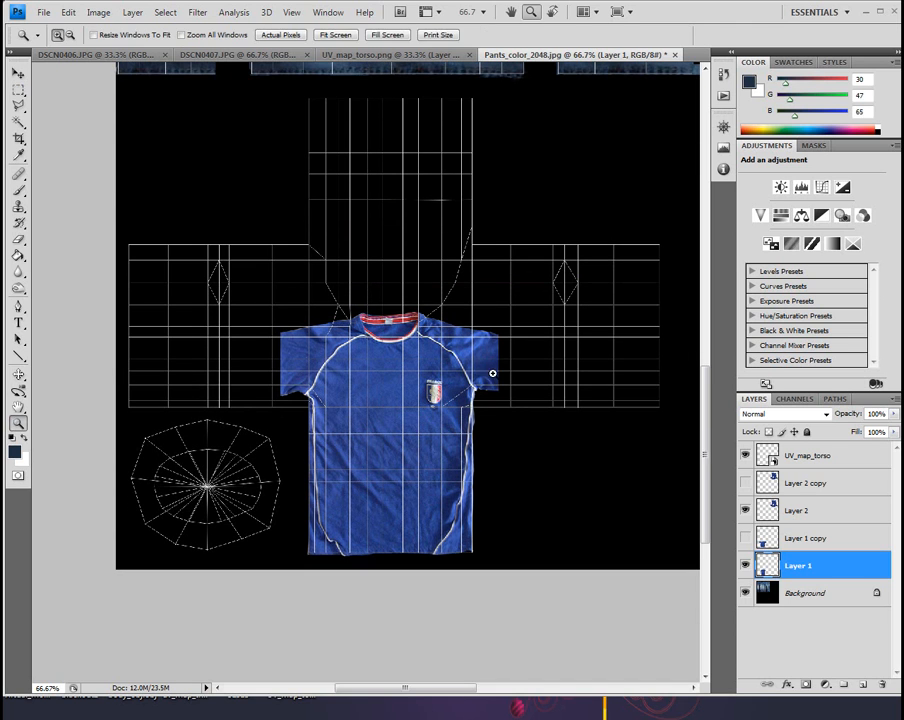
pyautogui.click(490, 392)
pyautogui.click(490, 395)
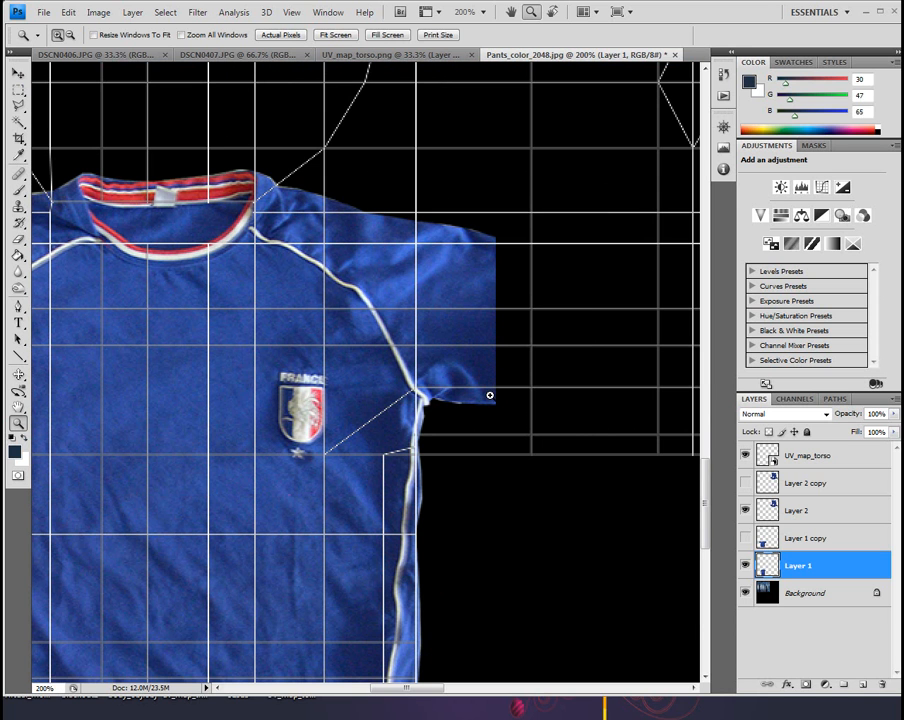
pyautogui.click(18, 89)
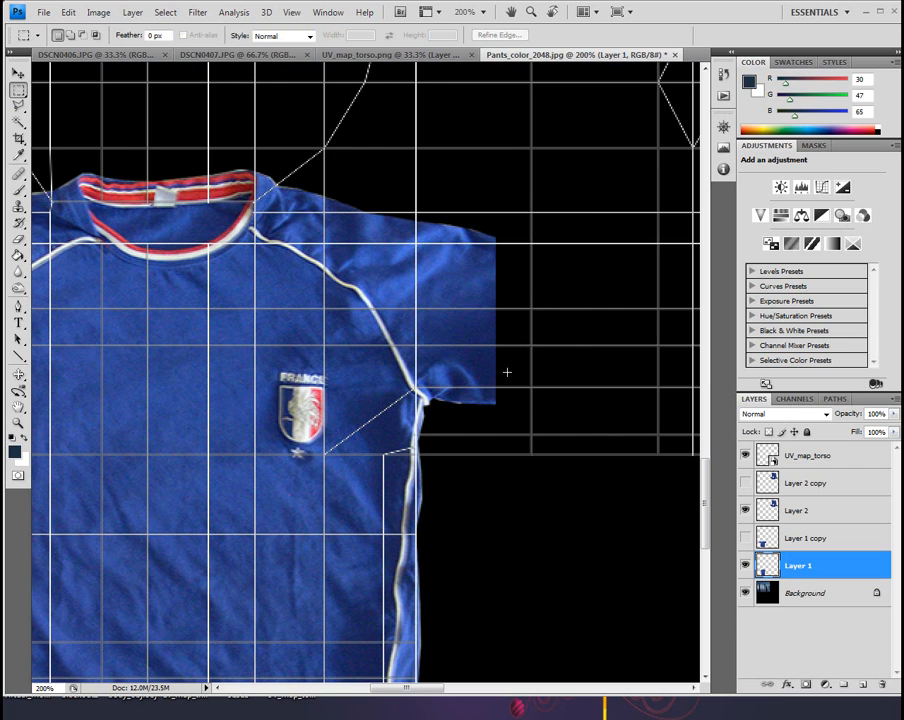
pyautogui.click(18, 105)
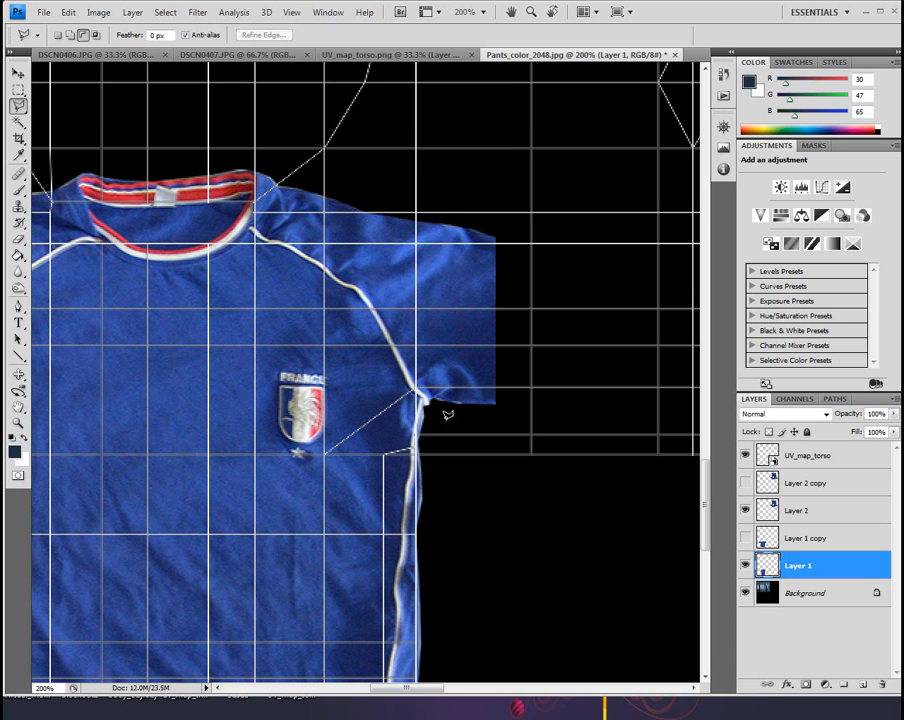
pyautogui.scroll(3, 442, 410)
pyautogui.scroll(-4, 447, 415)
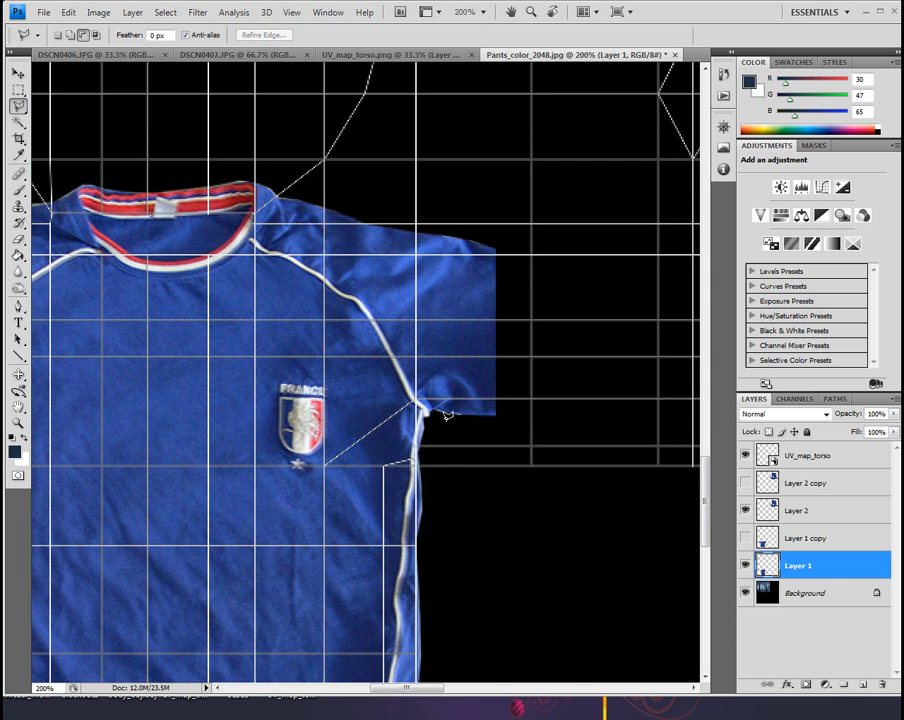
pyautogui.click(17, 426)
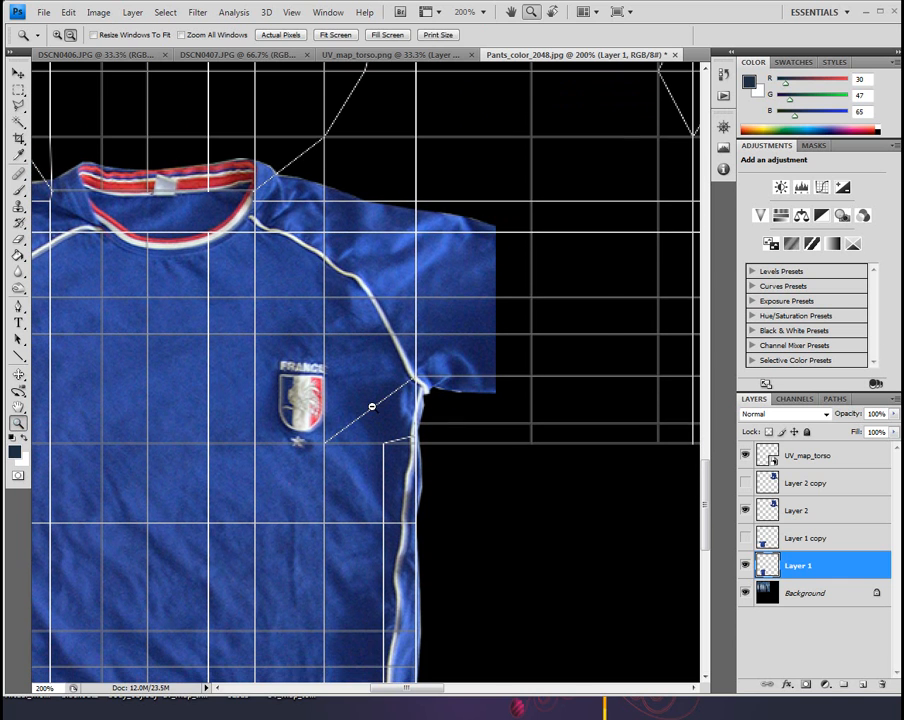
pyautogui.keyDown('alt'); pyautogui.click(368, 404); pyautogui.keyUp('alt')
pyautogui.keyDown('alt'); pyautogui.click(368, 404); pyautogui.keyUp('alt')
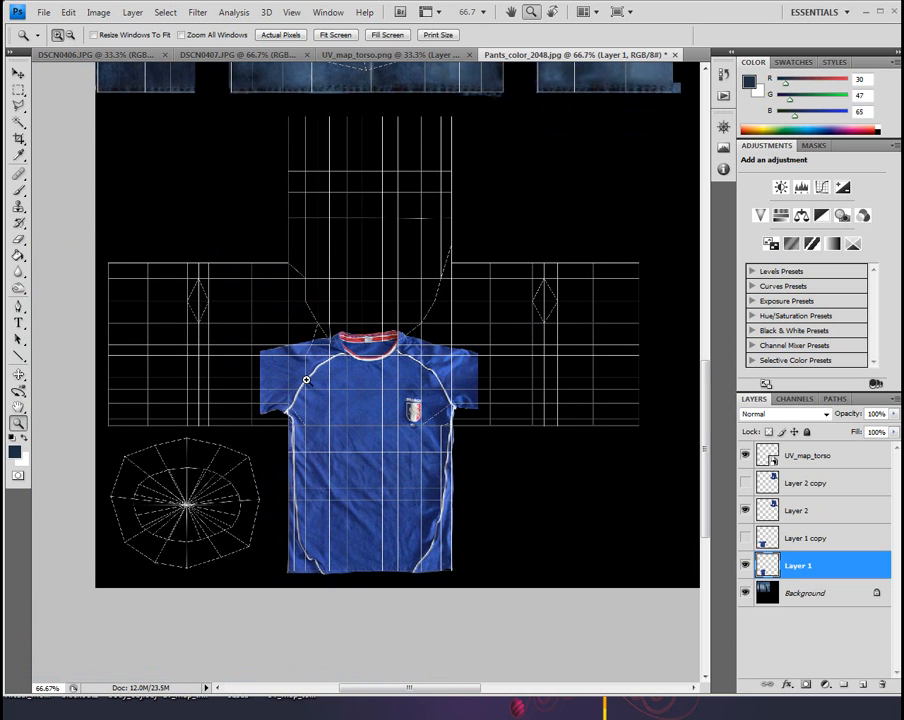
# Select the lower half of the right-hand sleeve UV section with a rectangular marquee
pyautogui.click(18, 89)
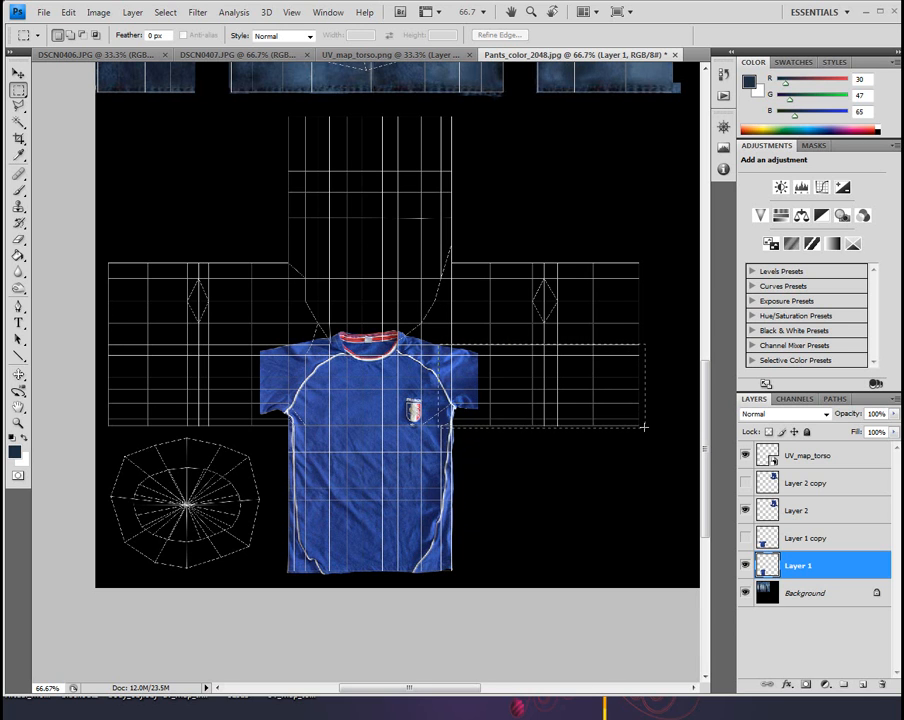
pyautogui.moveTo(643, 429); pyautogui.dragTo(643, 429)
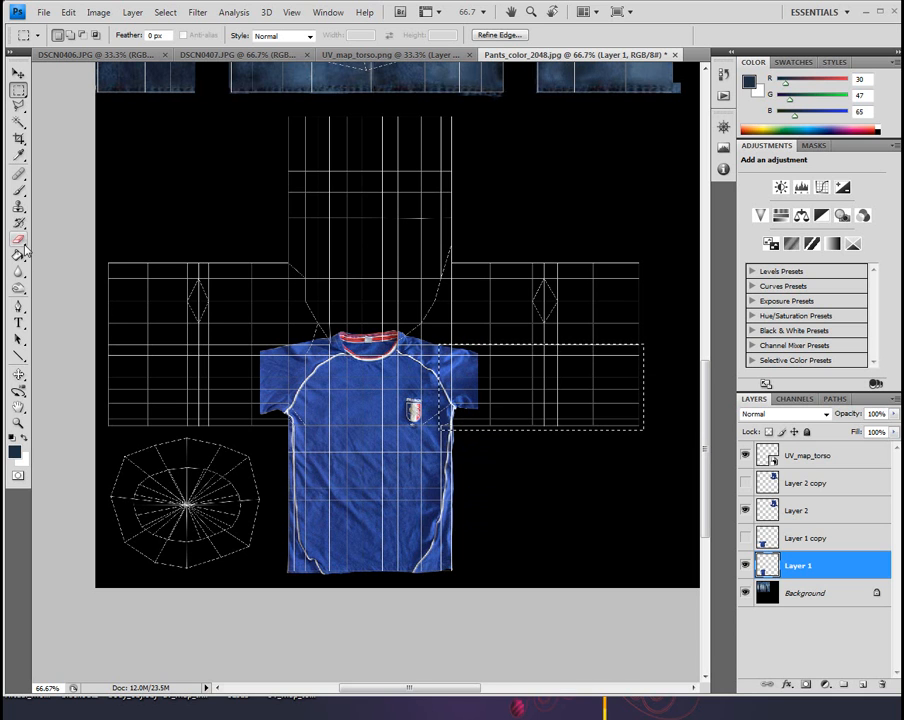
# Try to extend the shirt sleeve into the selection using the Clone Stamp with an 85 px brush
pyautogui.press('s')
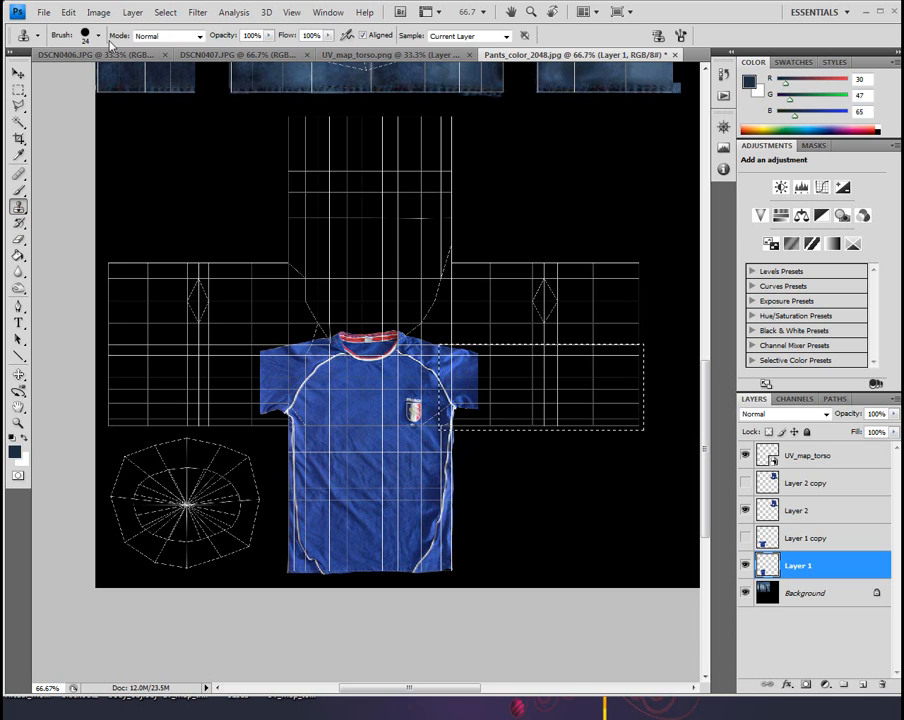
pyautogui.click(84, 40)
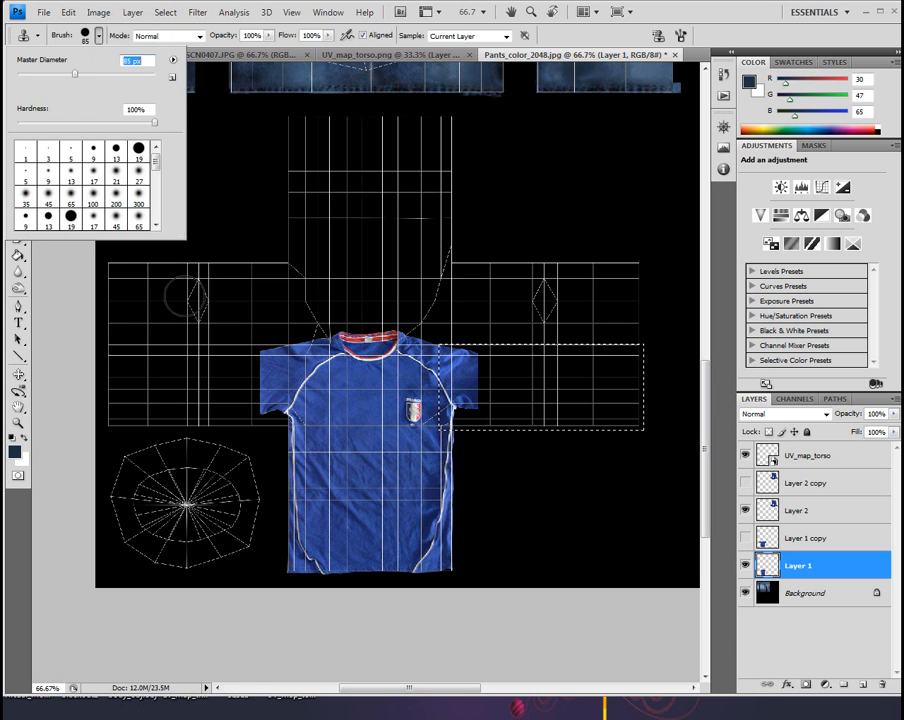
pyautogui.click(731, 23)
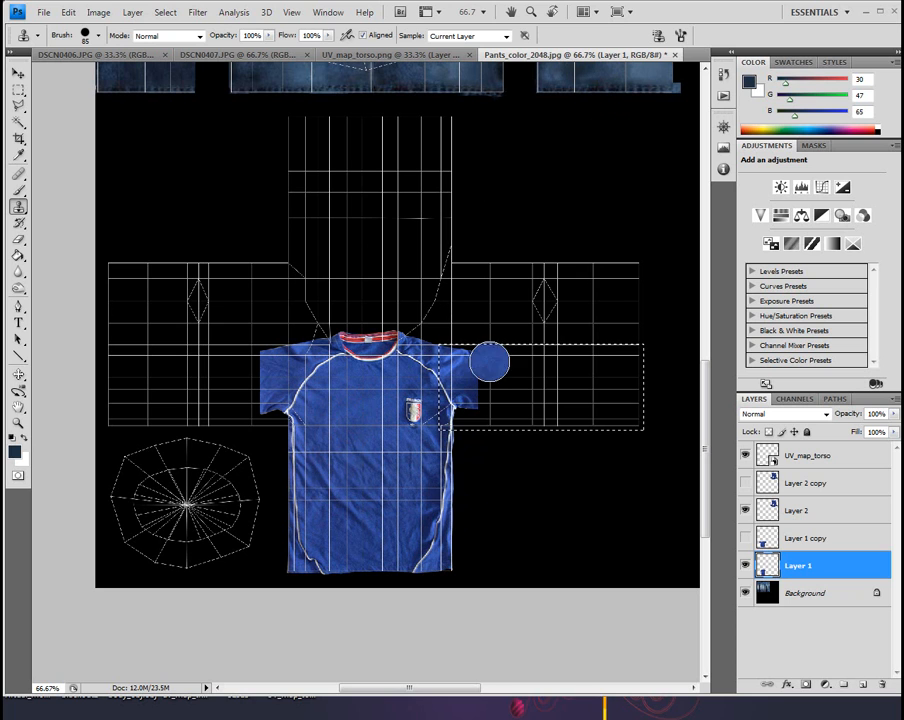
pyautogui.moveTo(512, 404); pyautogui.dragTo(516, 417)
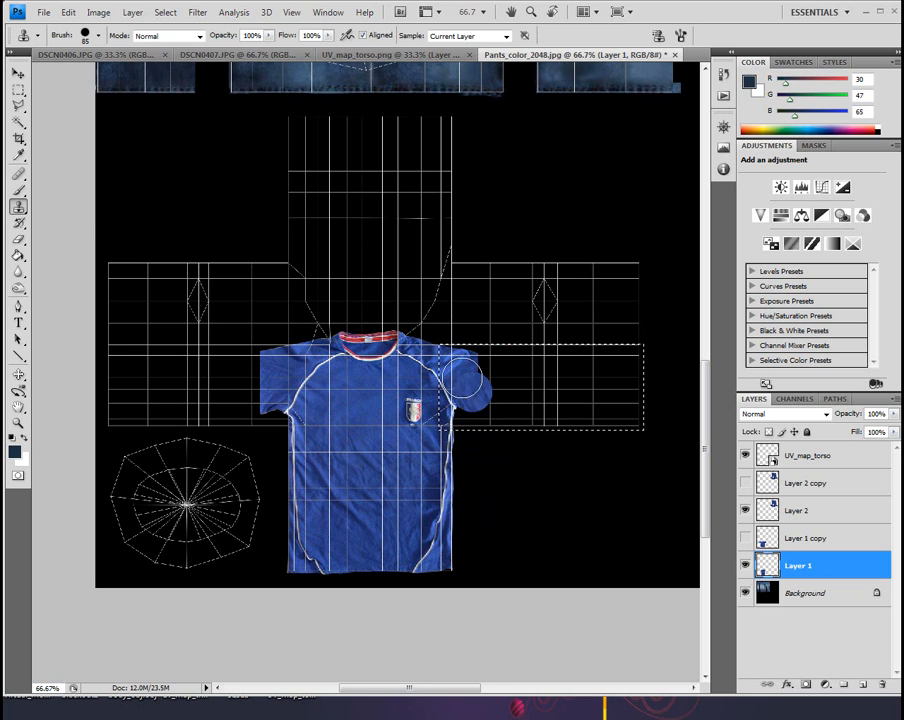
# Set the Clone Stamp brush to 54 px and clone sleeve fabric just past the cut sleeve edge, undoing stray strokes
pyautogui.click(98, 35)
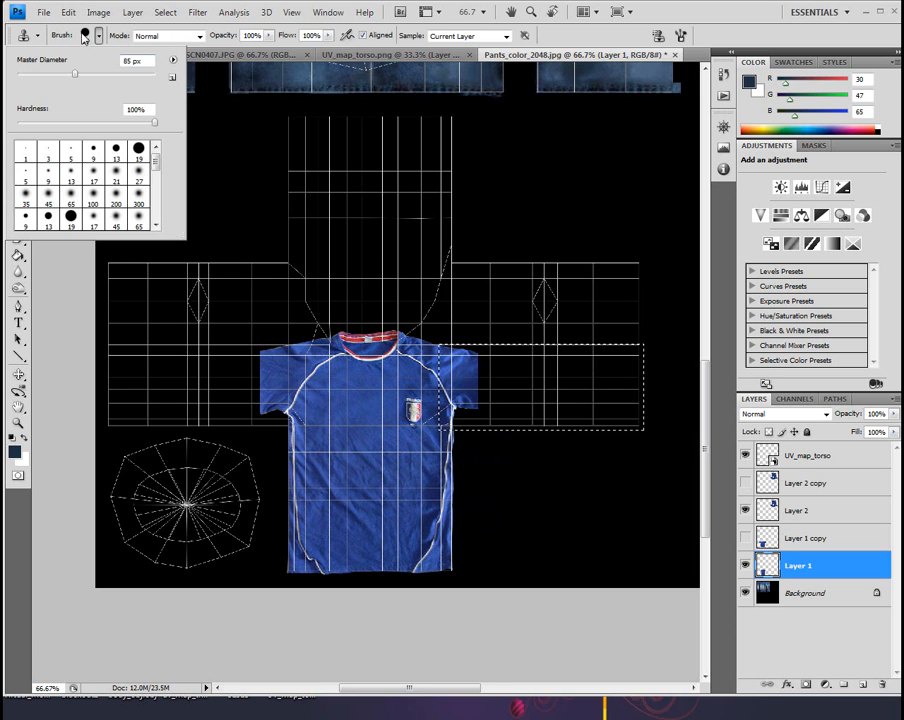
pyautogui.moveTo(79, 78); pyautogui.dragTo(56, 76)
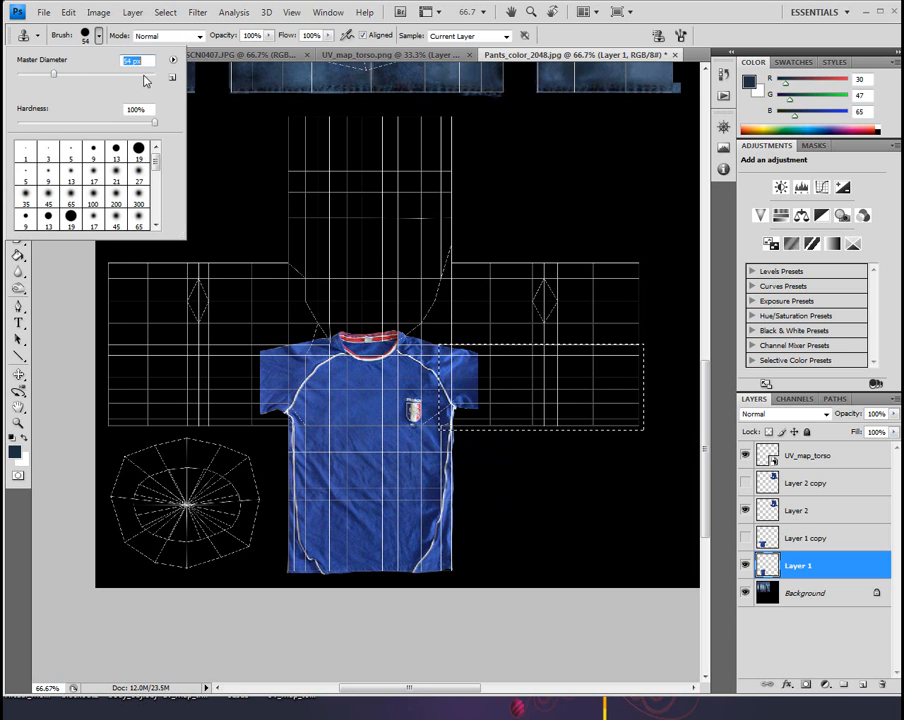
pyautogui.click(690, 9)
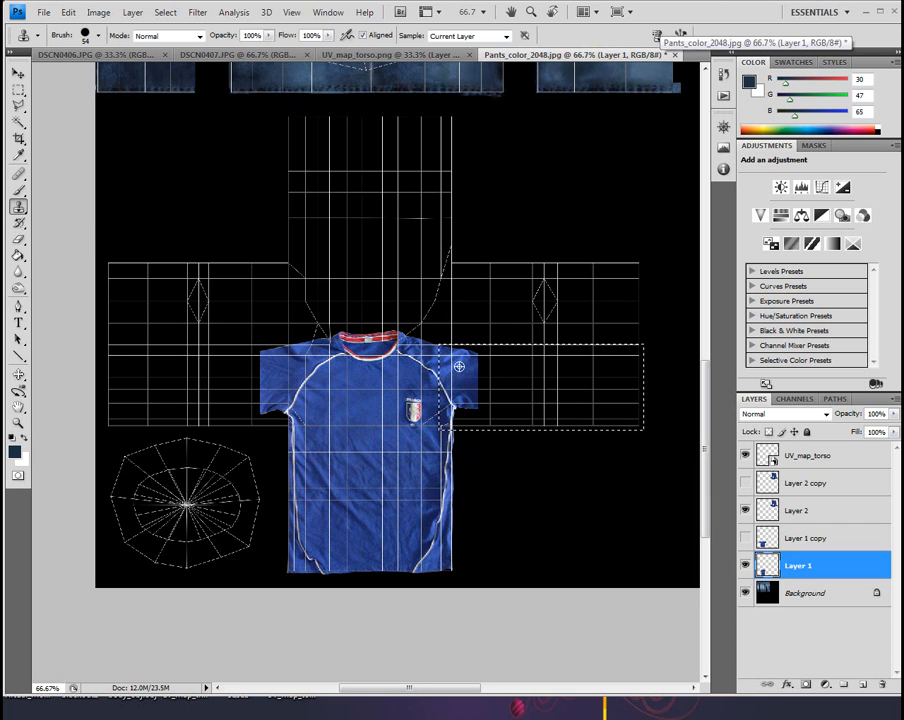
pyautogui.moveTo(478, 368)
pyautogui.mouseDown()
pyautogui.moveTo(520, 375)
pyautogui.moveTo(509, 374)
pyautogui.mouseUp()
pyautogui.click(482, 384)
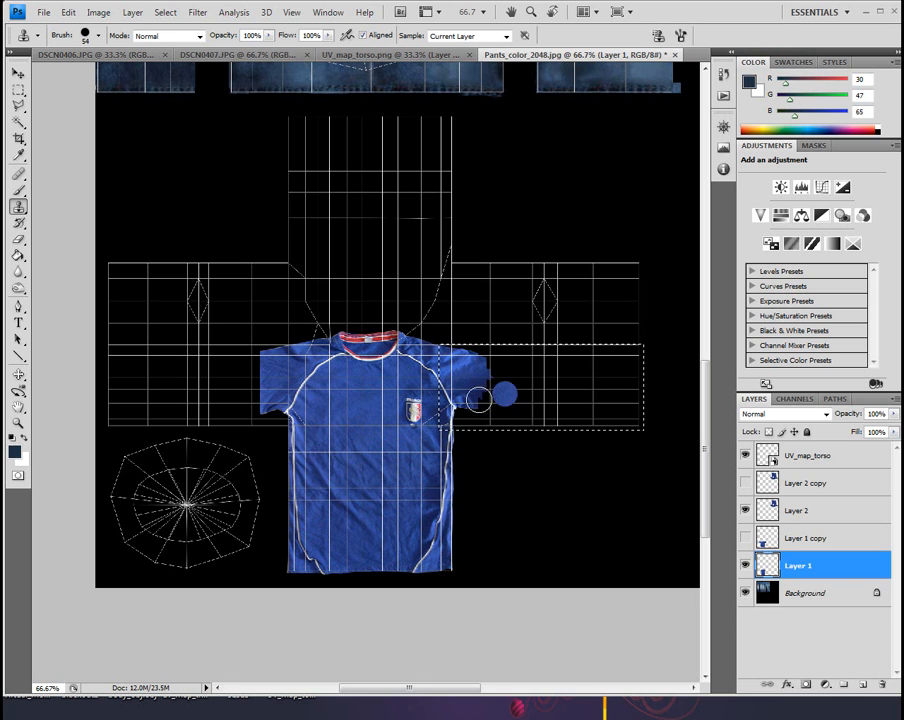
pyautogui.moveTo(480, 396); pyautogui.dragTo(527, 400)
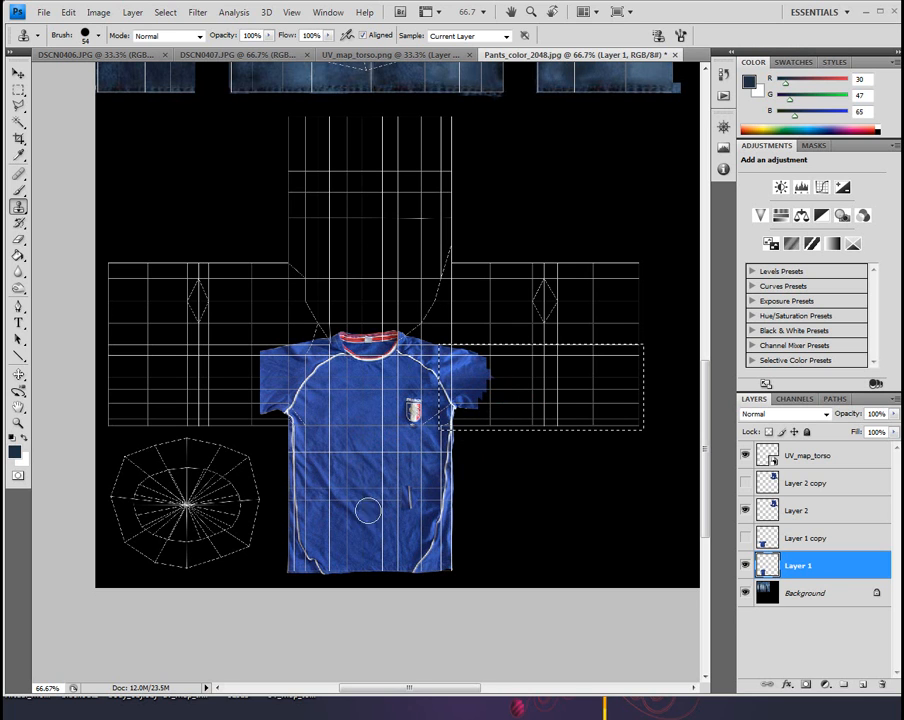
pyautogui.hotkey('ctrl', 'alt', 'z')
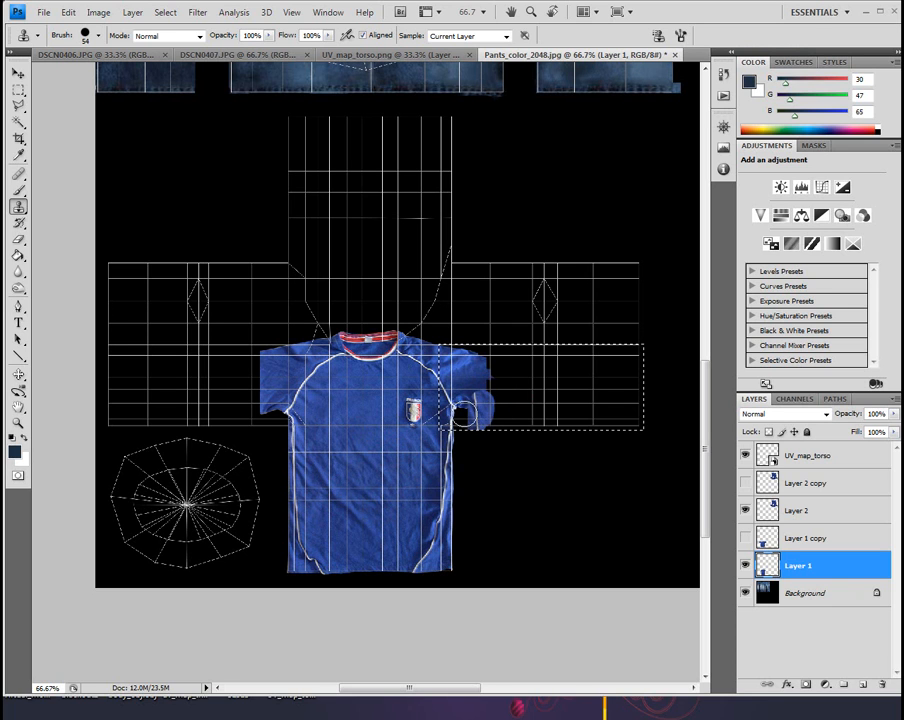
# Fill the selected sleeve section on Layer 1 with blue fabric cloned from the lower shirt body
pyautogui.keyDown('alt'); pyautogui.click(364, 491); pyautogui.keyUp('alt')
pyautogui.moveTo(461, 420)
pyautogui.mouseDown()
pyautogui.moveTo(464, 412)
pyautogui.moveTo(539, 418)
pyautogui.moveTo(471, 421)
pyautogui.moveTo(485, 392)
pyautogui.moveTo(606, 417)
pyautogui.mouseUp()
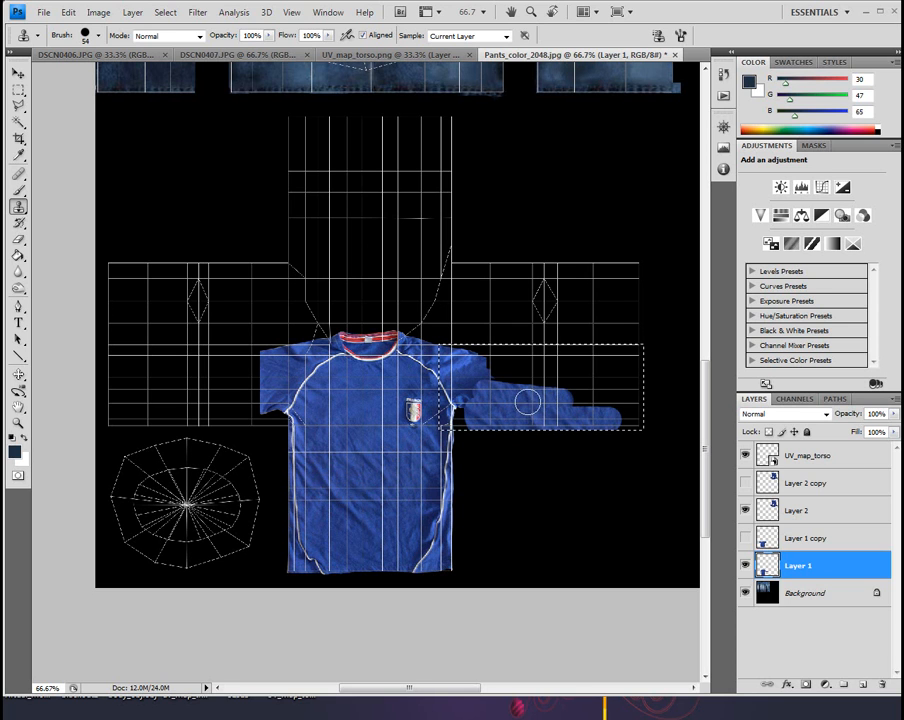
pyautogui.moveTo(531, 387)
pyautogui.mouseDown()
pyautogui.moveTo(491, 383)
pyautogui.moveTo(565, 376)
pyautogui.moveTo(536, 400)
pyautogui.moveTo(512, 399)
pyautogui.moveTo(482, 377)
pyautogui.moveTo(488, 383)
pyautogui.moveTo(478, 348)
pyautogui.moveTo(459, 344)
pyautogui.moveTo(522, 360)
pyautogui.moveTo(514, 387)
pyautogui.moveTo(513, 350)
pyautogui.moveTo(590, 356)
pyautogui.moveTo(543, 374)
pyautogui.moveTo(582, 371)
pyautogui.moveTo(538, 359)
pyautogui.moveTo(625, 355)
pyautogui.moveTo(574, 360)
pyautogui.moveTo(544, 389)
pyautogui.moveTo(553, 402)
pyautogui.moveTo(655, 405)
pyautogui.moveTo(550, 429)
pyautogui.moveTo(644, 418)
pyautogui.moveTo(596, 422)
pyautogui.moveTo(648, 430)
pyautogui.mouseUp()
pyautogui.keyDown('alt'); pyautogui.click(549, 394); pyautogui.keyUp('alt')
pyautogui.moveTo(596, 402)
pyautogui.mouseDown()
pyautogui.moveTo(664, 405)
pyautogui.moveTo(655, 408)
pyautogui.mouseUp()
pyautogui.keyDown('alt'); pyautogui.click(543, 357); pyautogui.keyUp('alt')
pyautogui.moveTo(560, 358); pyautogui.dragTo(643, 366)
pyautogui.keyDown('alt'); pyautogui.click(557, 381); pyautogui.keyUp('alt')
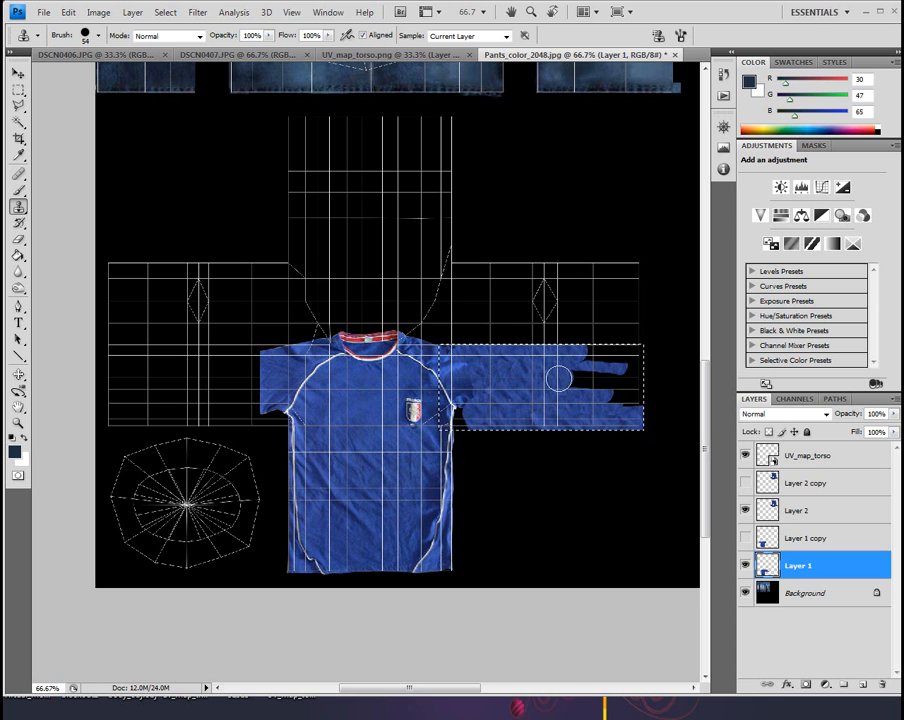
pyautogui.moveTo(580, 378); pyautogui.dragTo(620, 380)
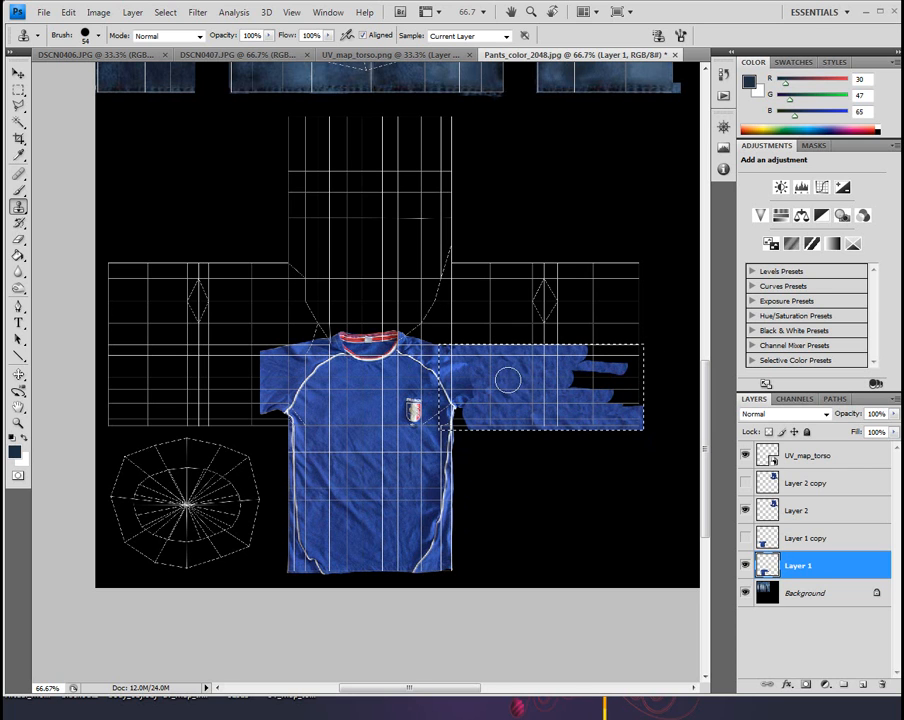
pyautogui.moveTo(582, 378)
pyautogui.mouseDown()
pyautogui.moveTo(617, 382)
pyautogui.moveTo(622, 400)
pyautogui.moveTo(636, 406)
pyautogui.moveTo(638, 352)
pyautogui.moveTo(634, 360)
pyautogui.moveTo(599, 352)
pyautogui.moveTo(636, 353)
pyautogui.moveTo(633, 373)
pyautogui.moveTo(646, 368)
pyautogui.moveTo(584, 386)
pyautogui.moveTo(636, 358)
pyautogui.mouseUp()
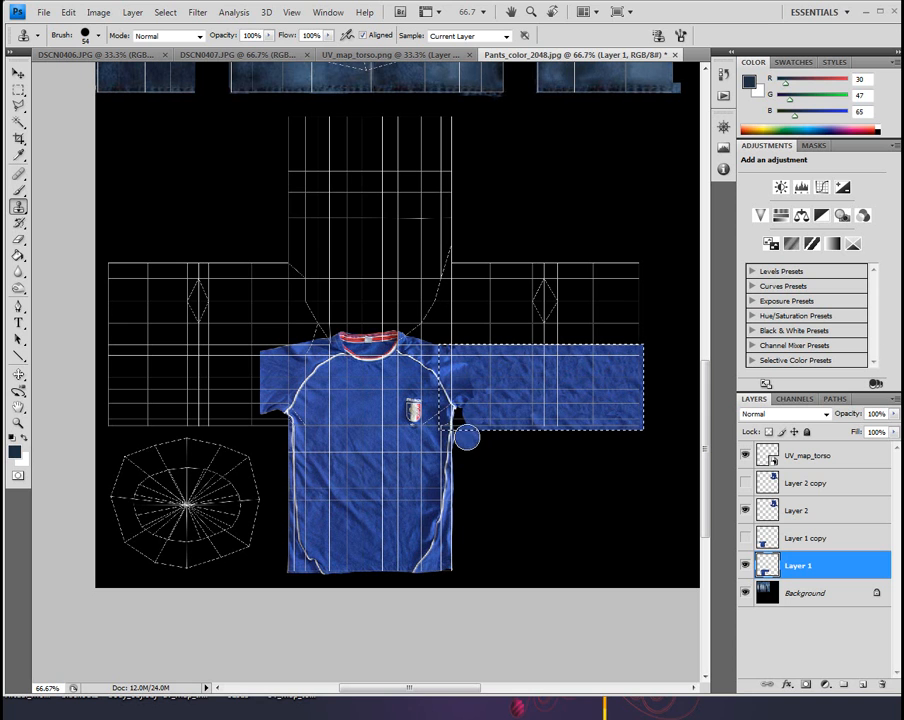
# Clone blue fabric over the remaining black gap at the underarm between the shirt's side and the extended sleeve
pyautogui.click(18, 424)
pyautogui.click(461, 400)
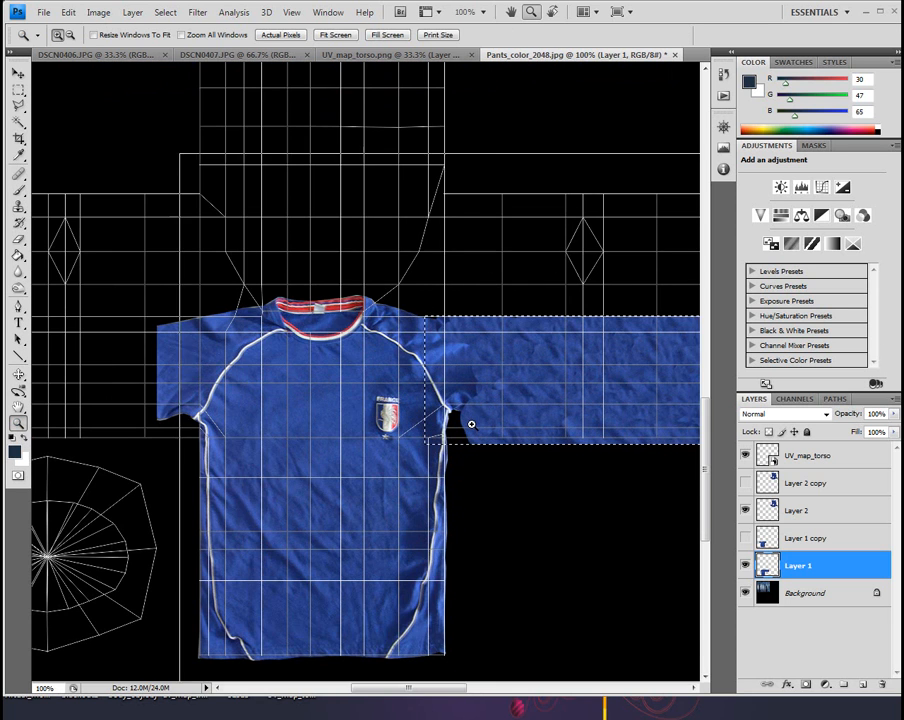
pyautogui.click(471, 424)
pyautogui.click(468, 423)
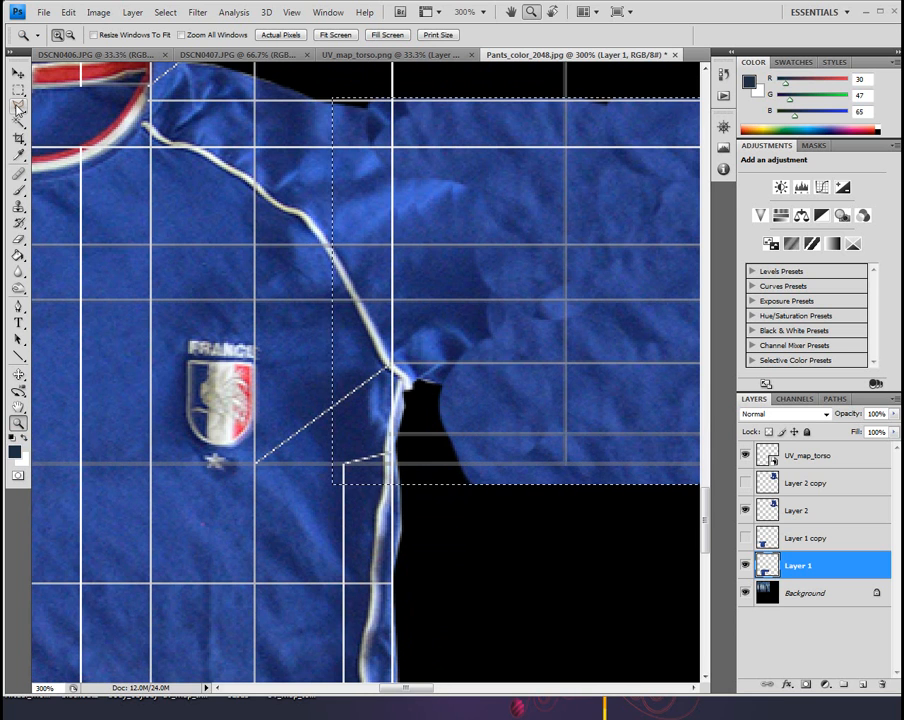
pyautogui.click(19, 206)
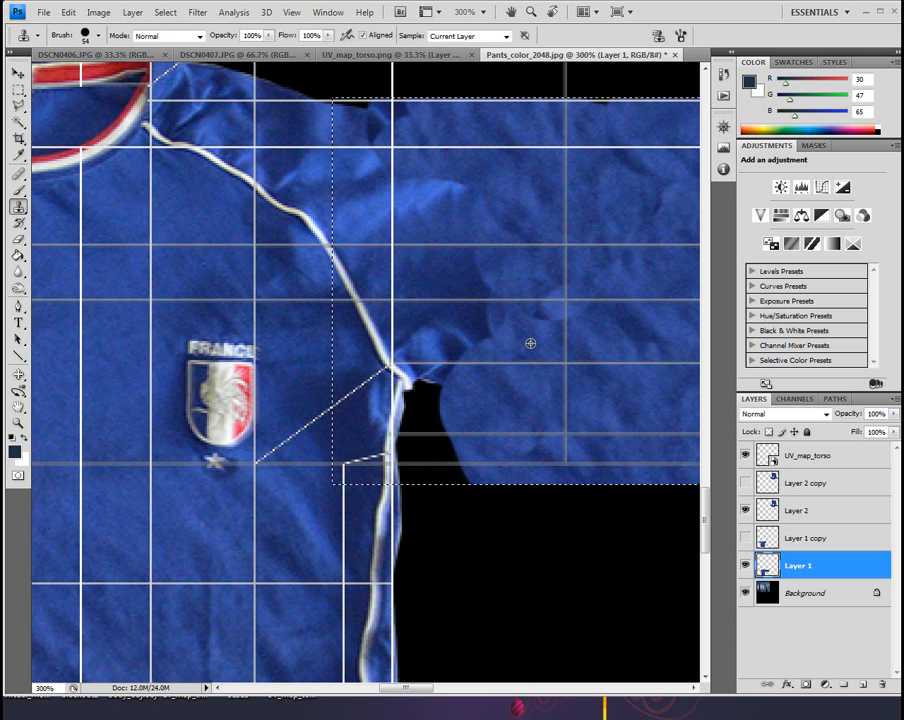
pyautogui.moveTo(468, 389)
pyautogui.mouseDown()
pyautogui.moveTo(448, 403)
pyautogui.moveTo(428, 386)
pyautogui.moveTo(428, 444)
pyautogui.moveTo(528, 482)
pyautogui.mouseUp()
pyautogui.moveTo(253, 402); pyautogui.dragTo(463, 335)
pyautogui.moveTo(584, 358); pyautogui.dragTo(549, 364)
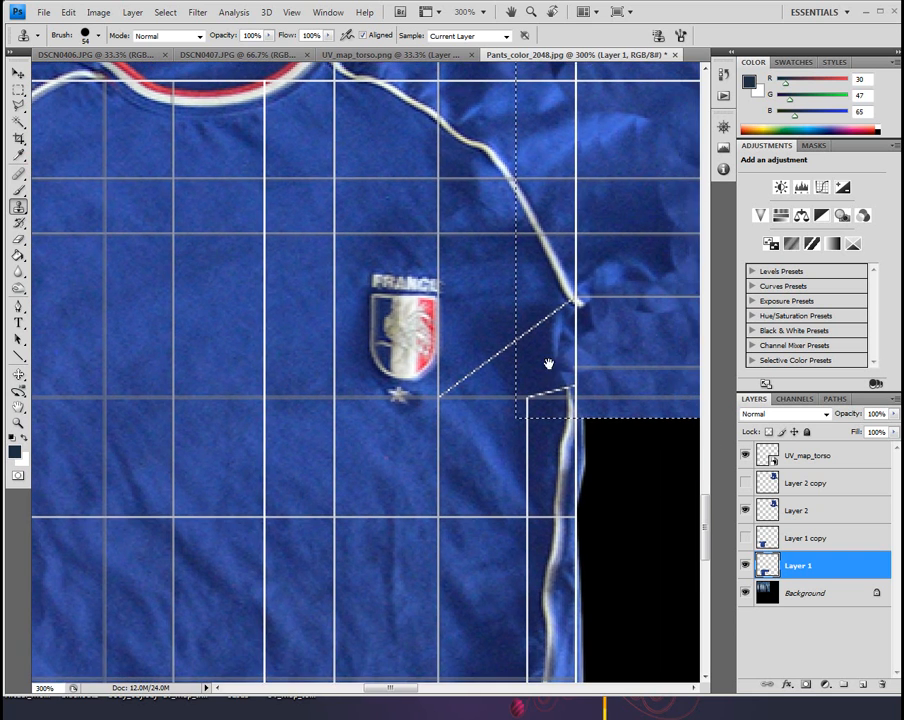
pyautogui.moveTo(213, 407); pyautogui.dragTo(693, 403)
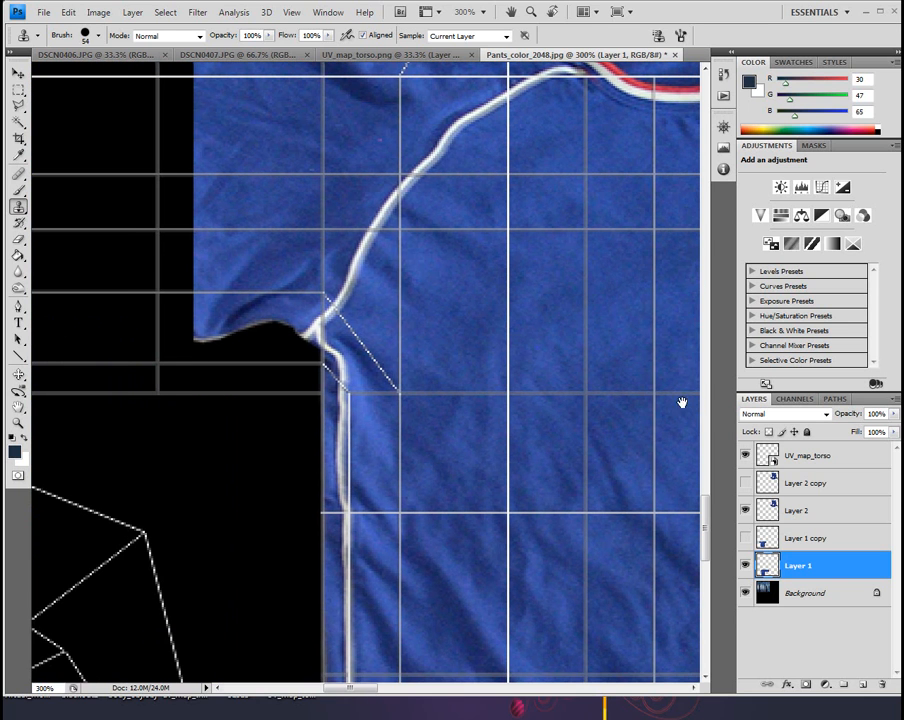
pyautogui.click(18, 105)
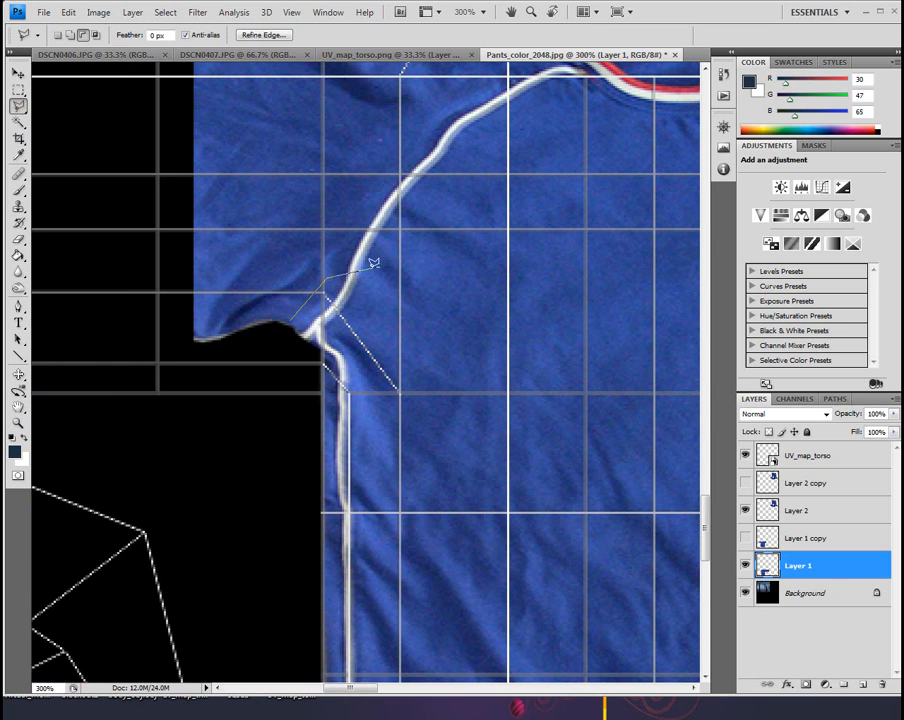
pyautogui.click(290, 318)
# Show Layer 1 copy and make it the active layer at the underarm beside the crest
pyautogui.click(746, 540)
pyautogui.moveTo(592, 482)
pyautogui.mouseDown()
pyautogui.moveTo(151, 537)
pyautogui.moveTo(92, 567)
pyautogui.mouseUp()
pyautogui.moveTo(638, 478); pyautogui.dragTo(422, 551)
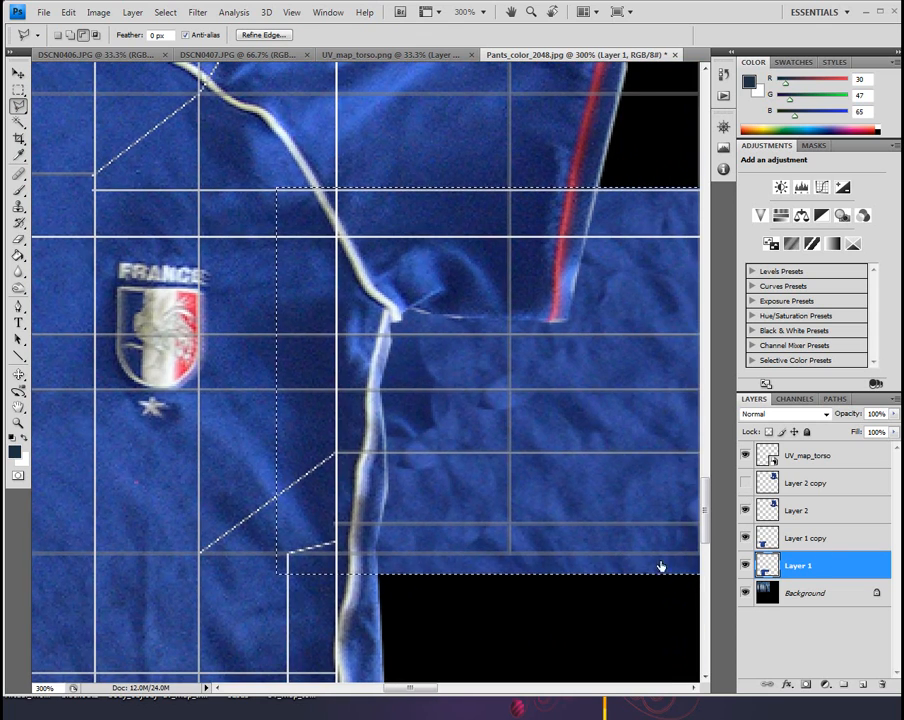
pyautogui.click(830, 537)
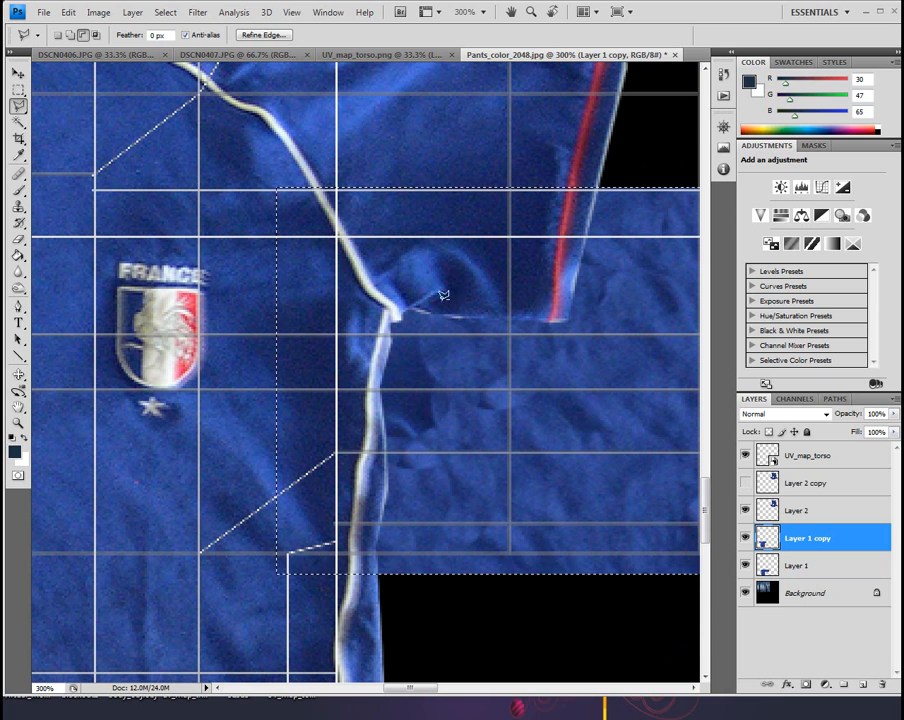
pyautogui.click(333, 263)
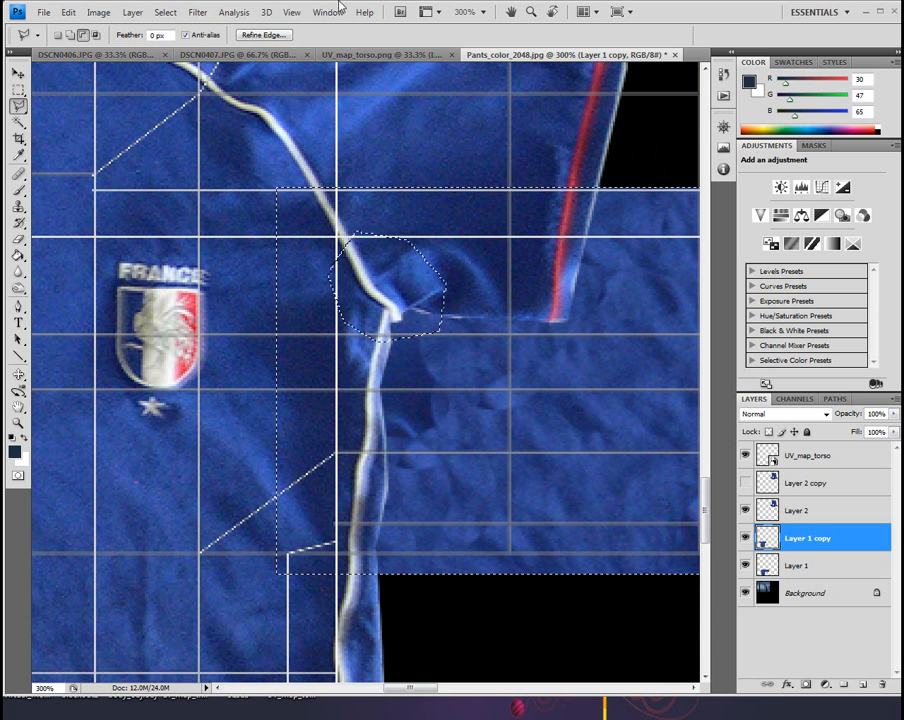
pyautogui.click(167, 14)
pyautogui.click(152, 41)
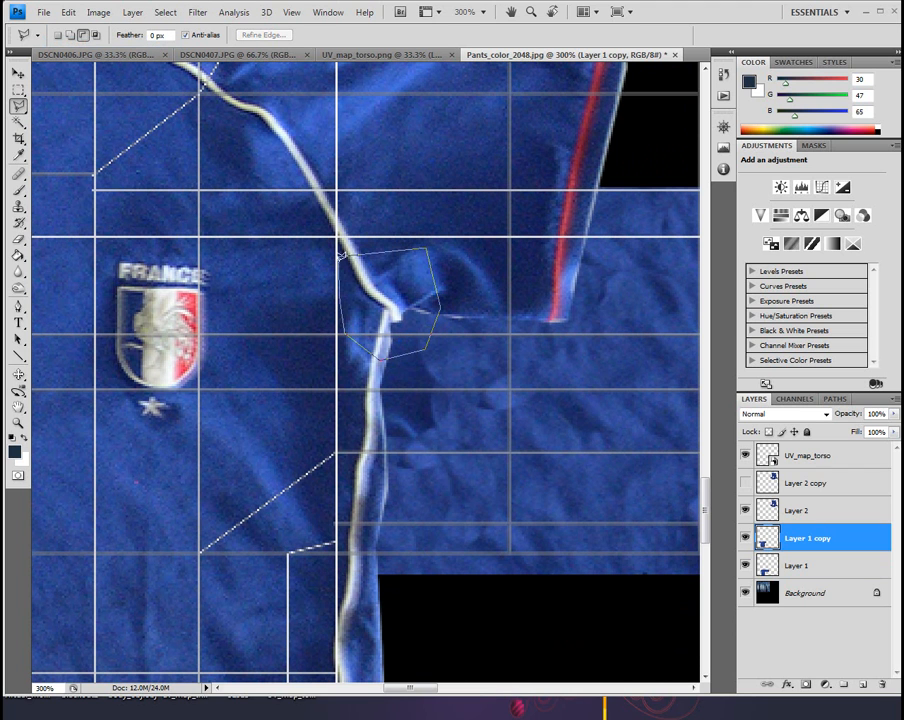
# Outline the white piping junction at the underarm on Layer 1 copy with the Polygonal Lasso and copy it
pyautogui.click(341, 254)
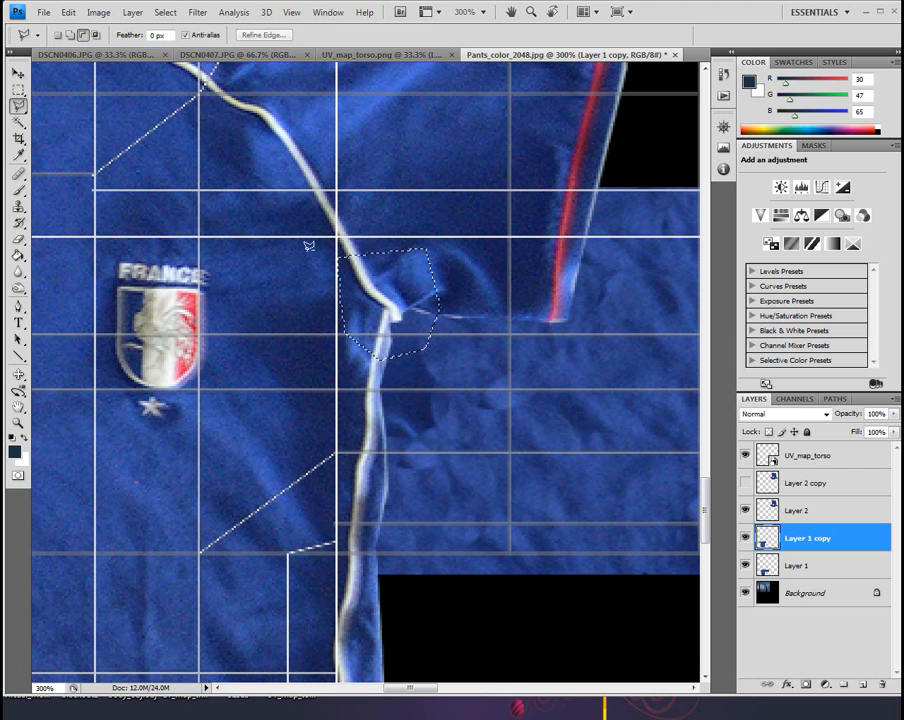
pyautogui.click(18, 73)
pyautogui.hotkey('ctrl', 'c')
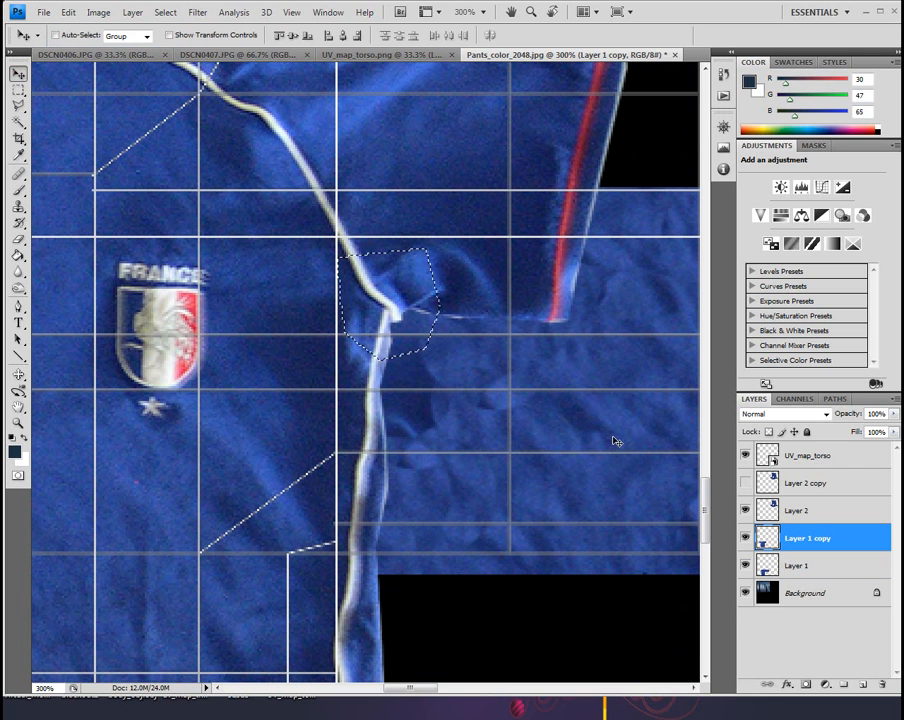
# Paste the copied piping junction as a new layer, hide Layer 1 copy, and position the piece over the shirt's underarm piping
pyautogui.hotkey('ctrl', 'v')
pyautogui.click(745, 566)
pyautogui.moveTo(424, 283); pyautogui.dragTo(374, 541)
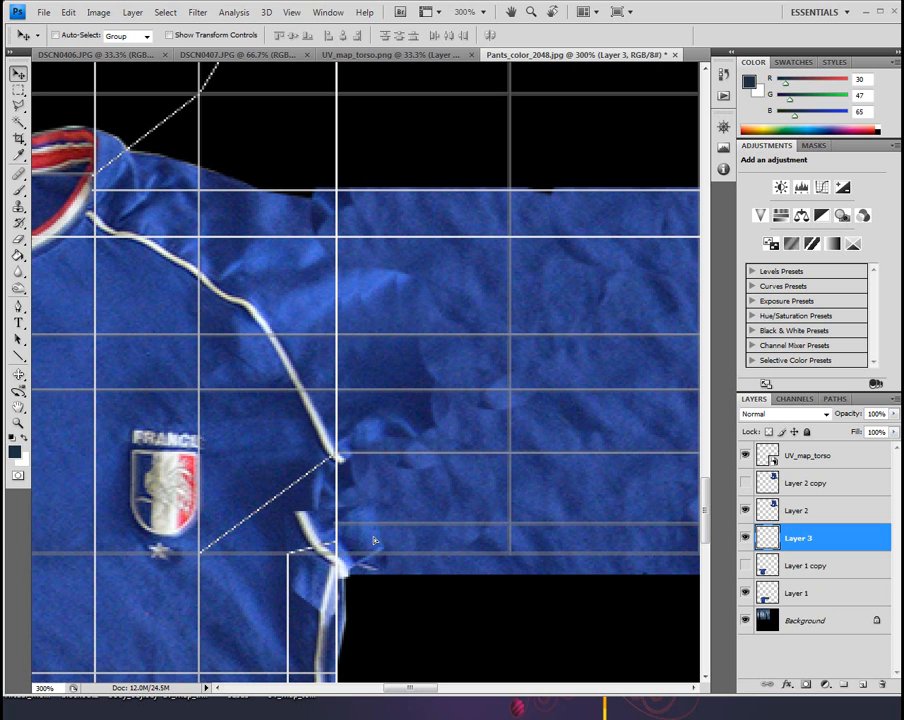
pyautogui.moveTo(362, 547)
pyautogui.mouseDown()
pyautogui.moveTo(340, 528)
pyautogui.moveTo(366, 543)
pyautogui.mouseUp()
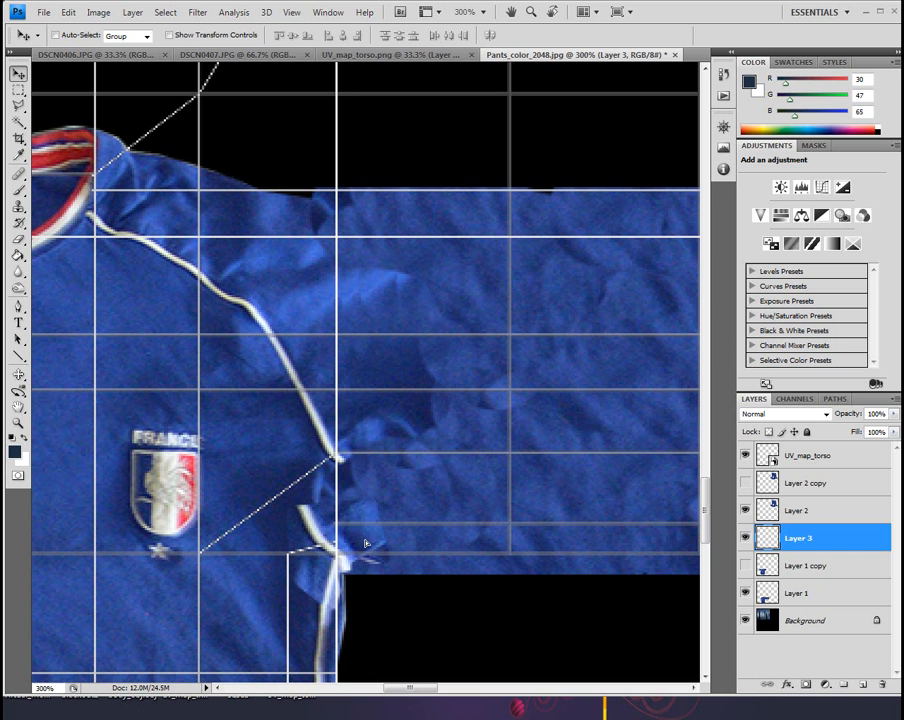
# Hide the UV_map_torso layer and set up the Clone Stamp with a soft brush of 5% hardness and a smaller diameter
pyautogui.moveTo(389, 461); pyautogui.dragTo(489, 270)
pyautogui.click(745, 455)
pyautogui.click(18, 207)
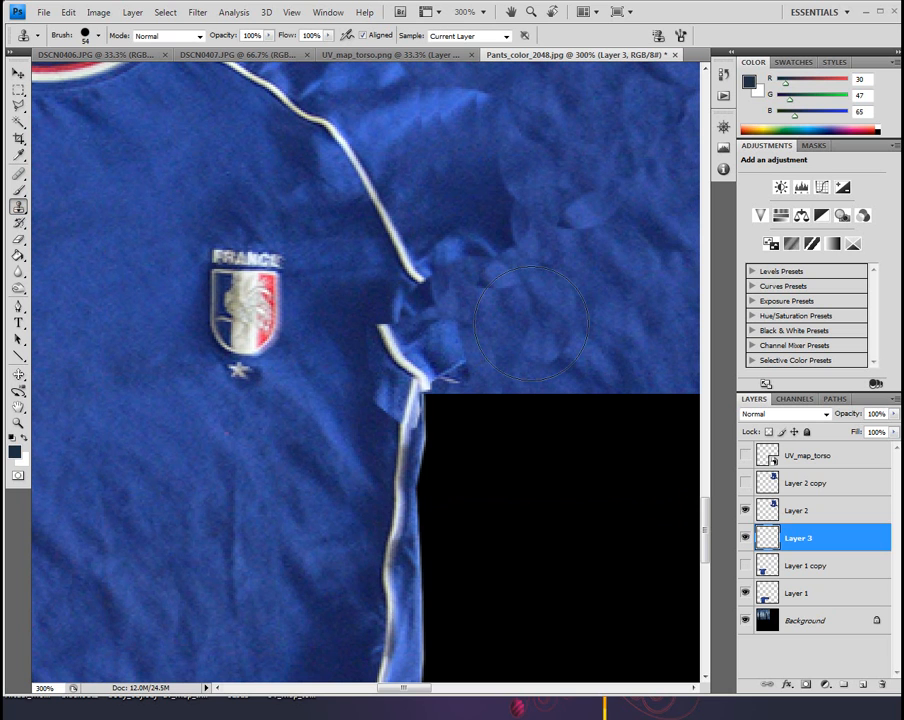
pyautogui.click(85, 38)
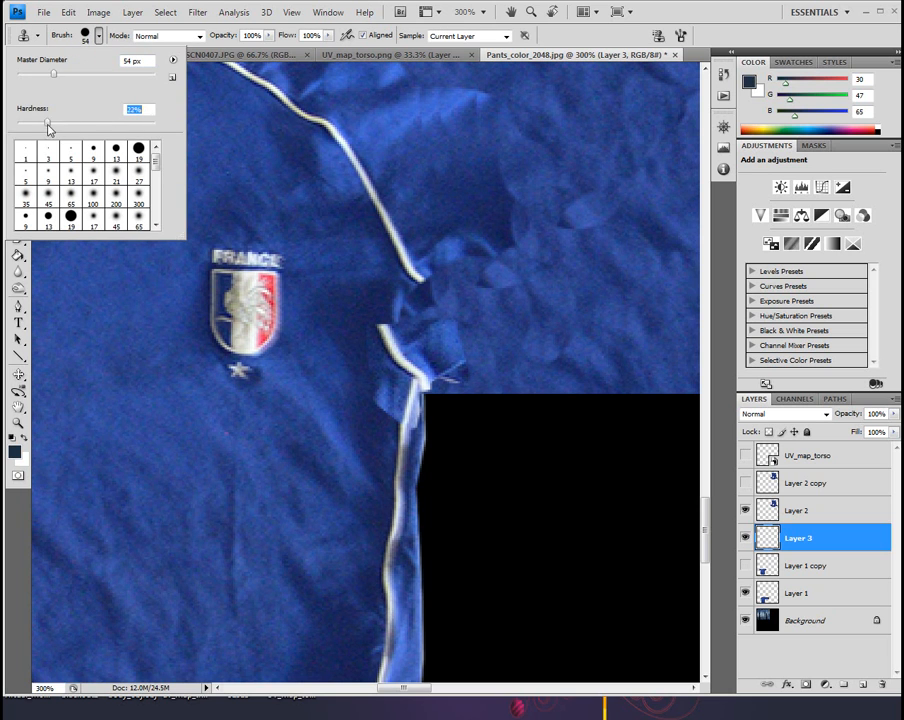
pyautogui.moveTo(40, 128); pyautogui.dragTo(43, 126)
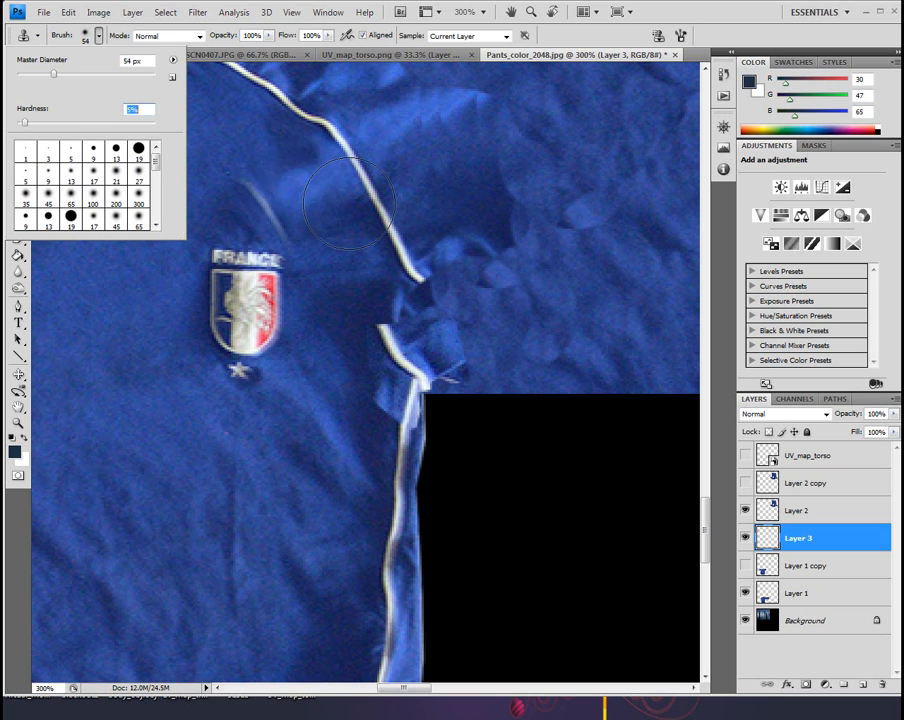
pyautogui.click(548, 255)
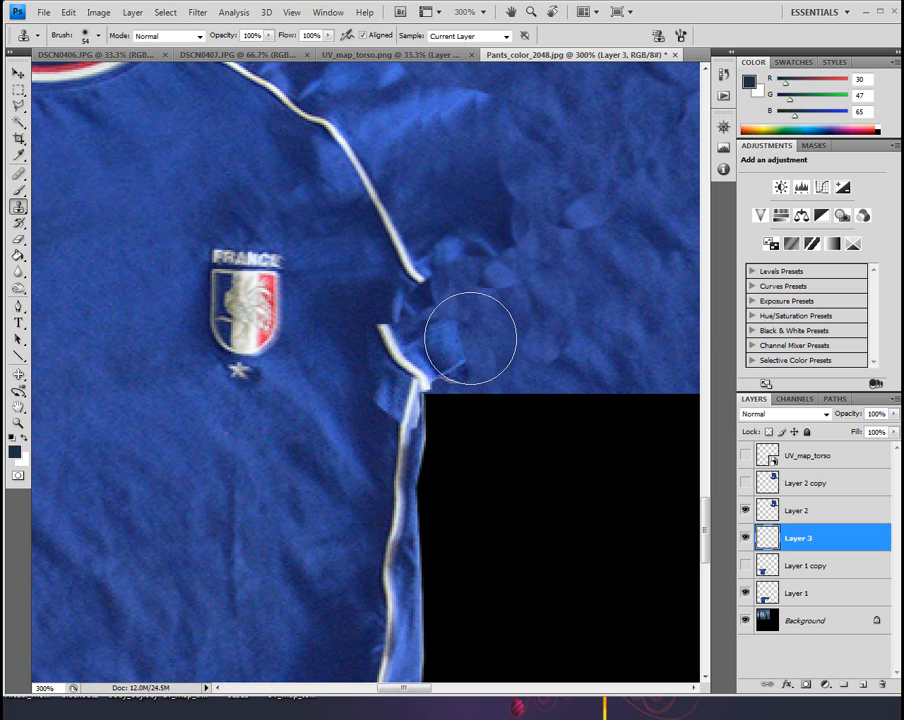
pyautogui.click(92, 35)
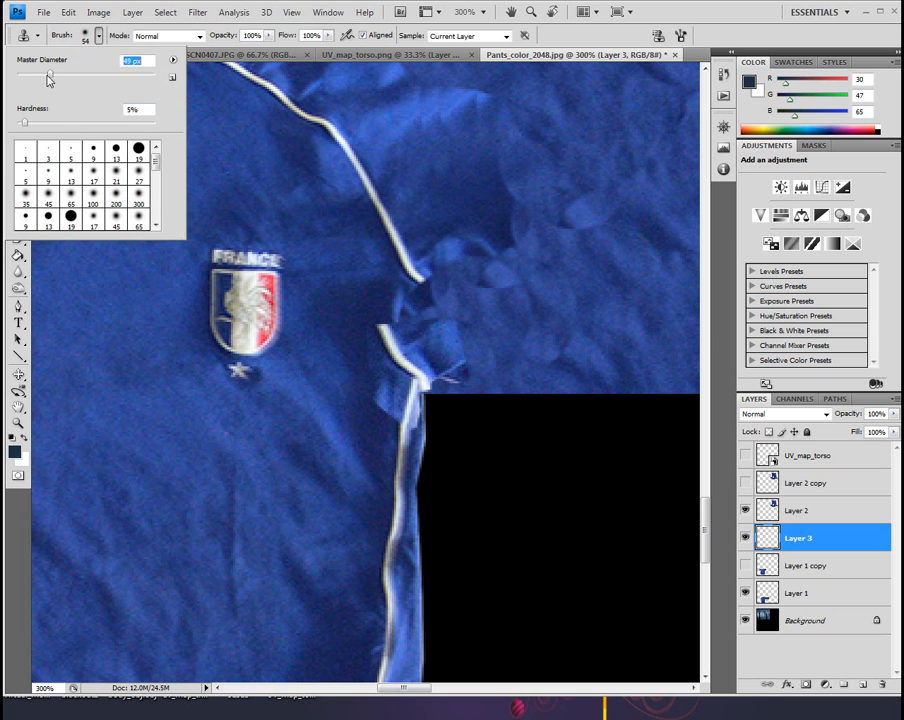